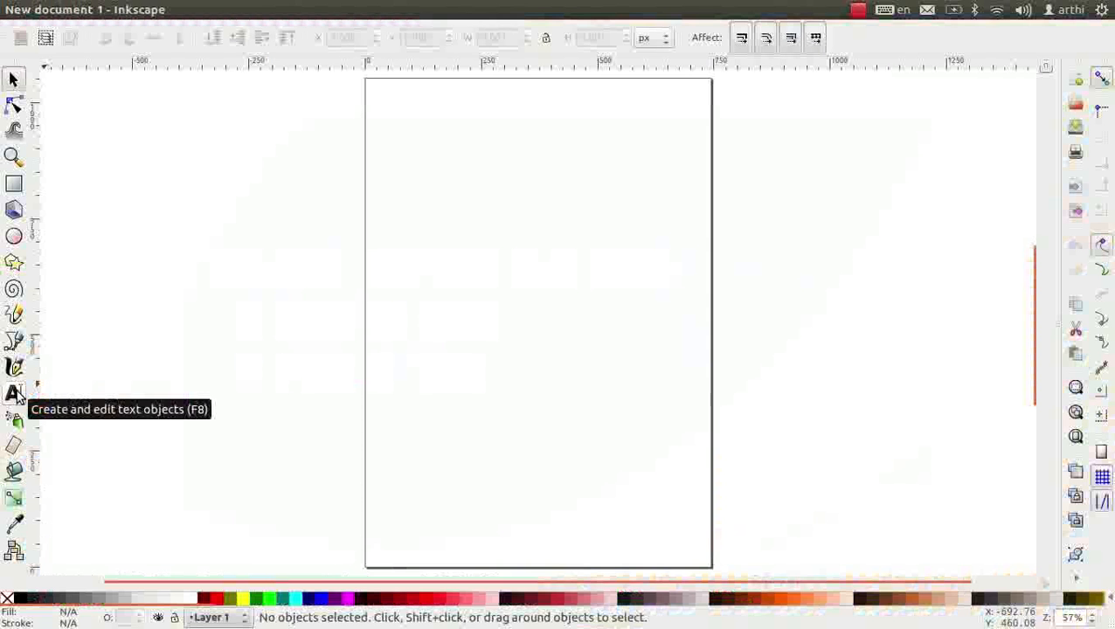
# - Add a text object reading "Spoken" near the top of the page
pyautogui.click(15, 395)
pyautogui.click(440, 101)
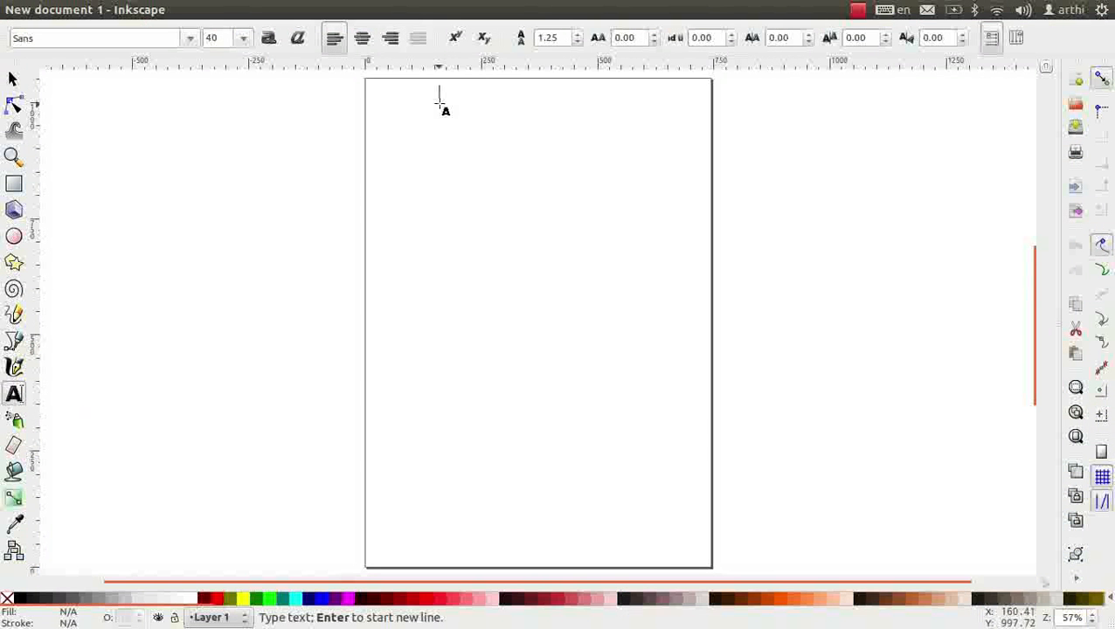
pyautogui.scroll(2, 440, 102)
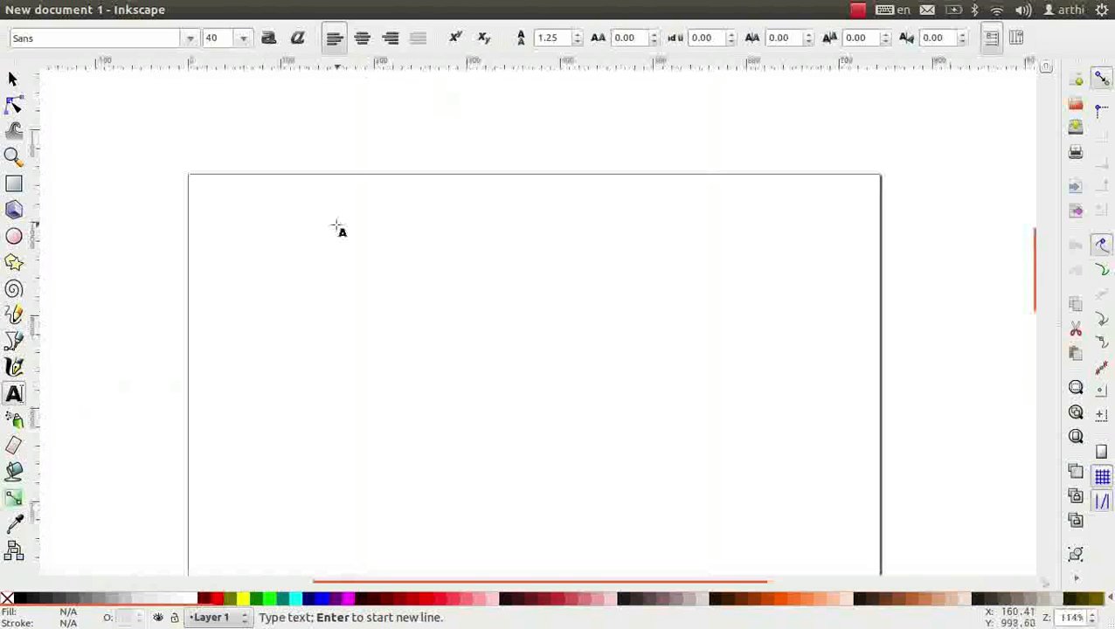
pyautogui.write('Spo')
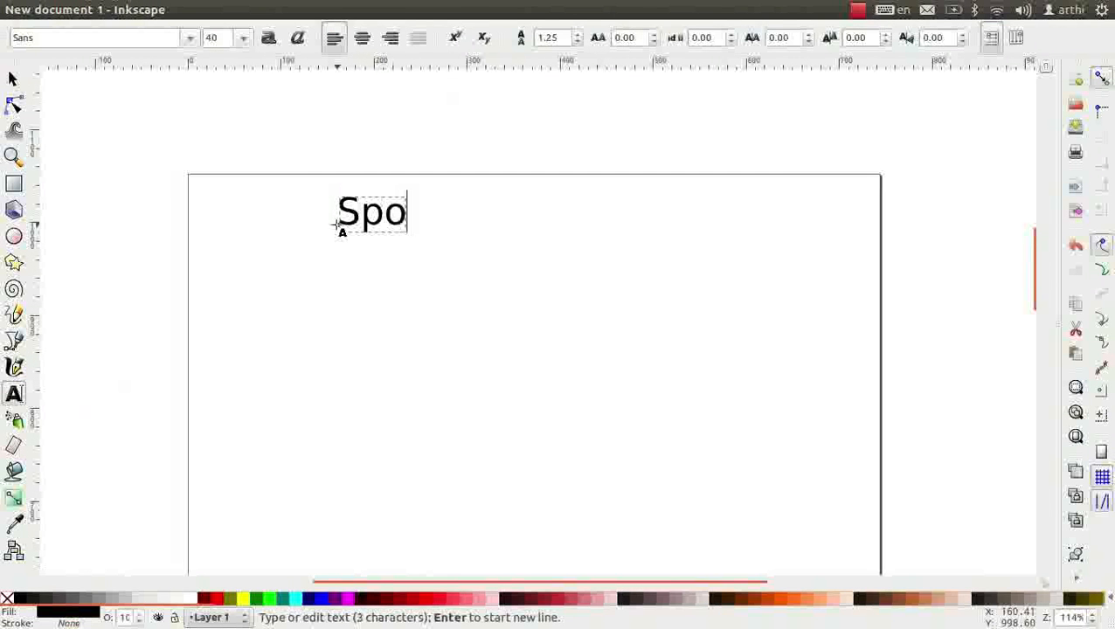
pyautogui.write('ken')
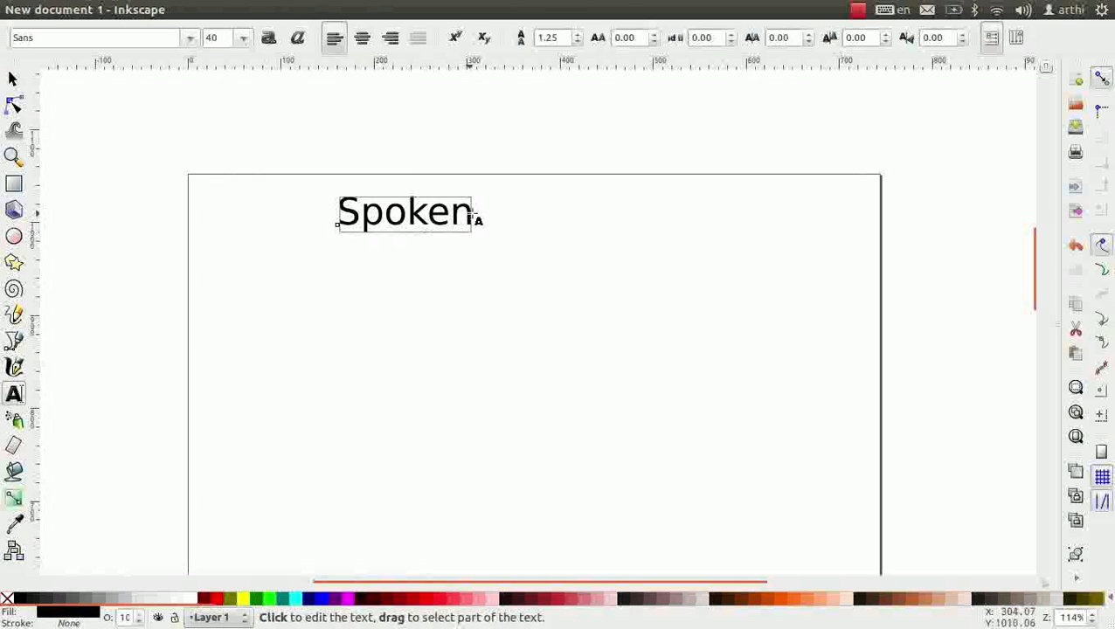
# - Add "Tutorial" on a second line and join it to the first line so the title reads "Spoken Tutorial"
pyautogui.press('Return')
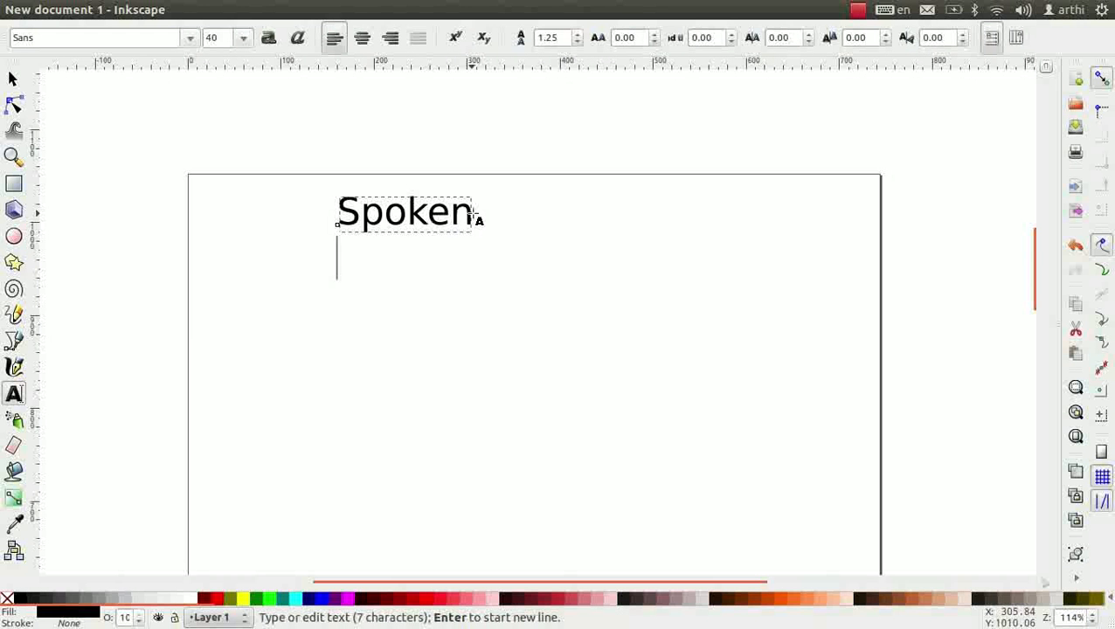
pyautogui.write('Tutorial')
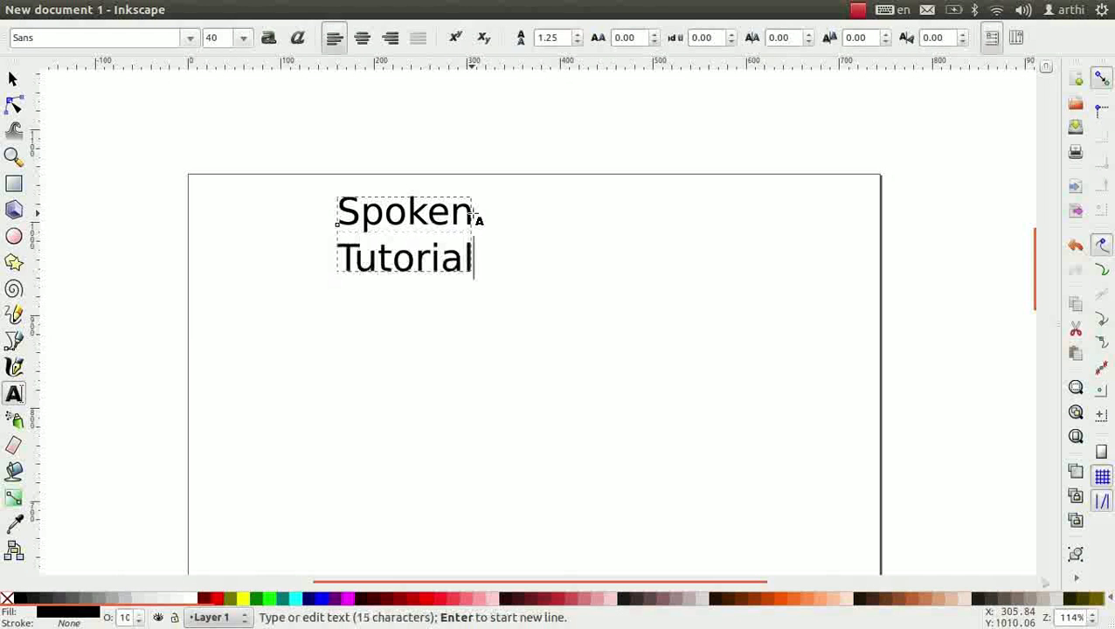
pyautogui.click(337, 260)
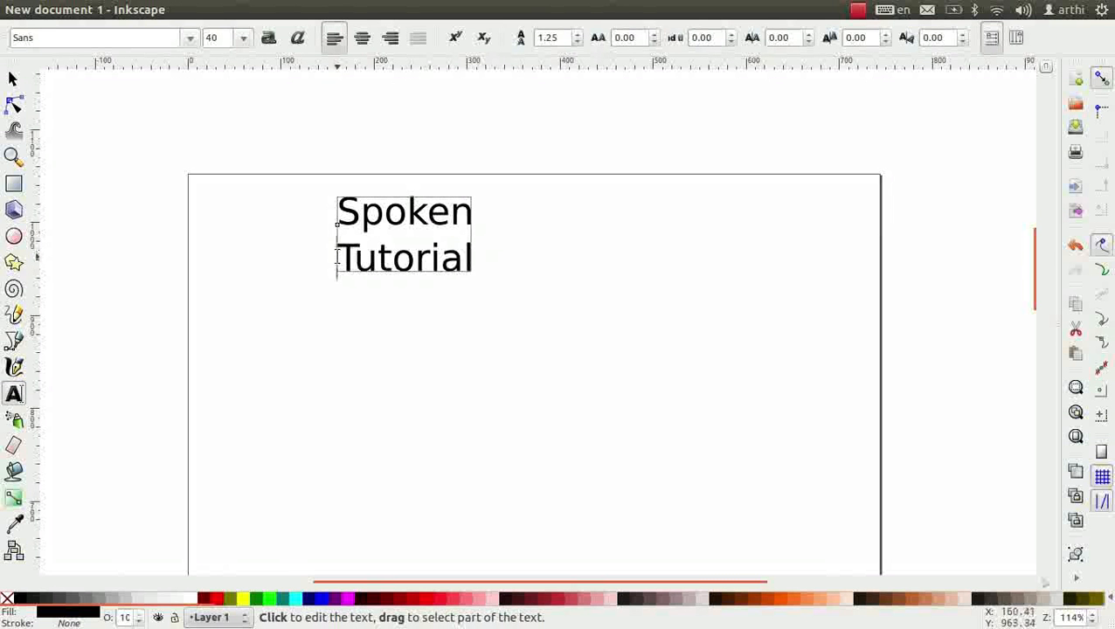
pyautogui.press('BackSpace')
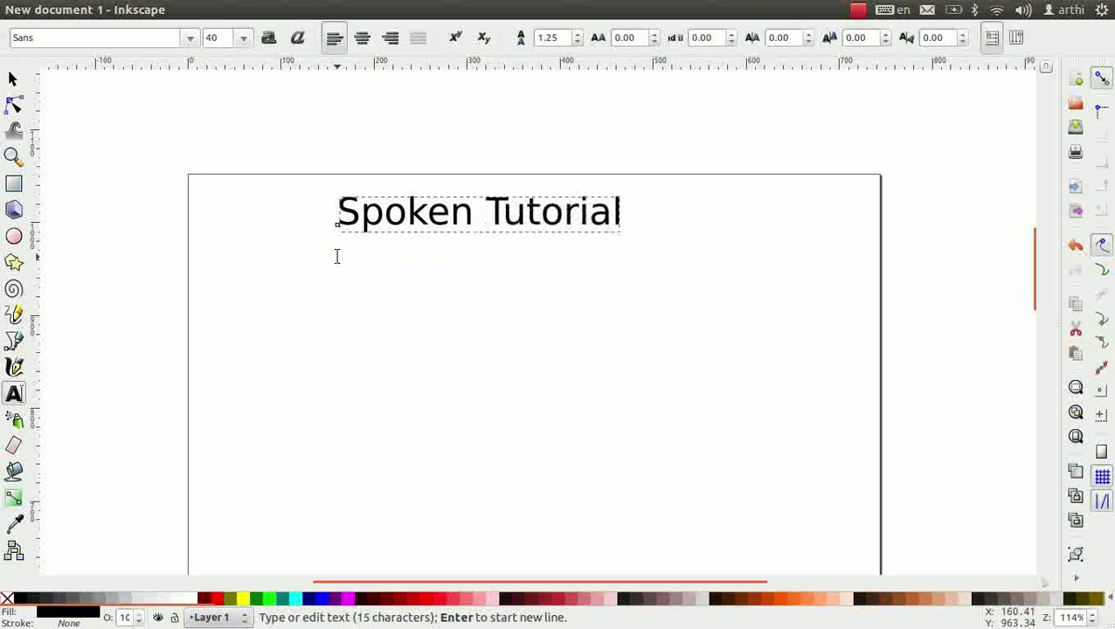
pyautogui.click(292, 280)
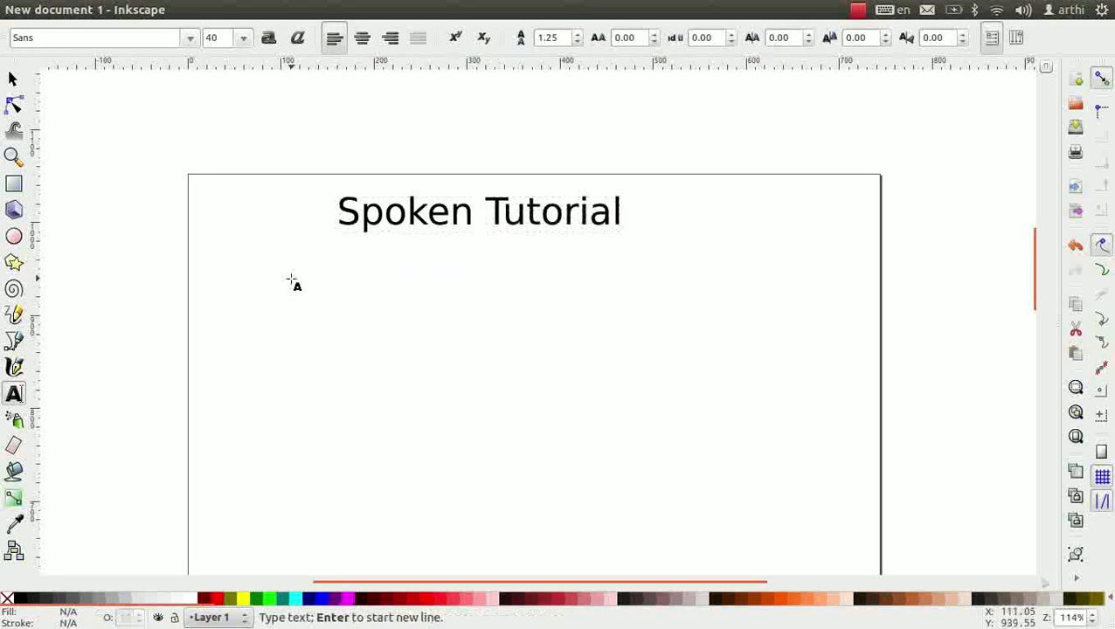
pyautogui.write('http')
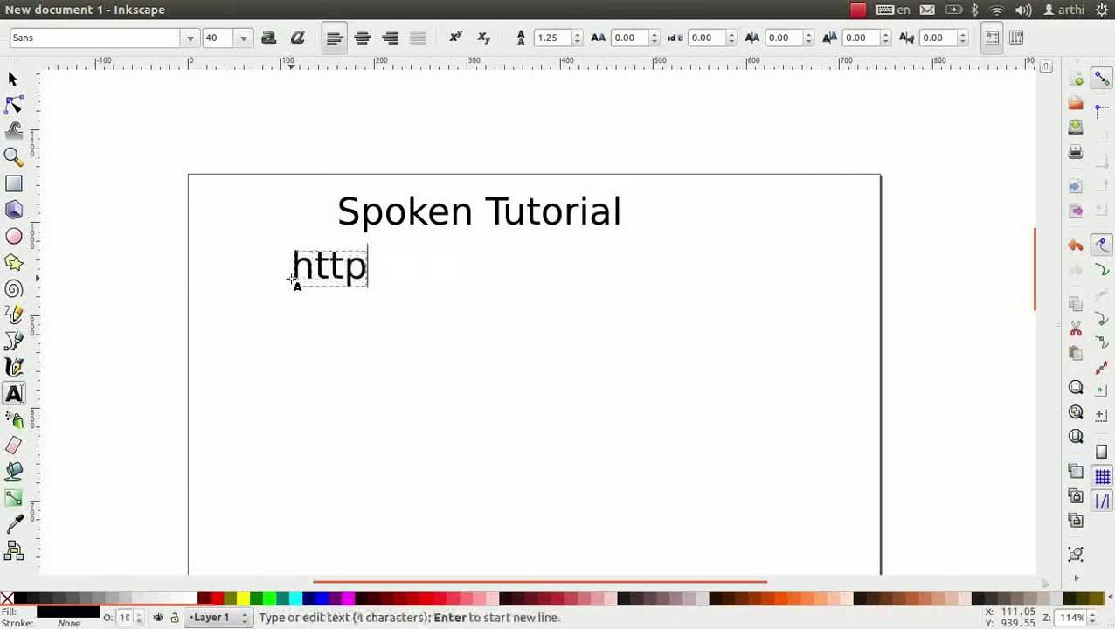
pyautogui.write('://spoken')
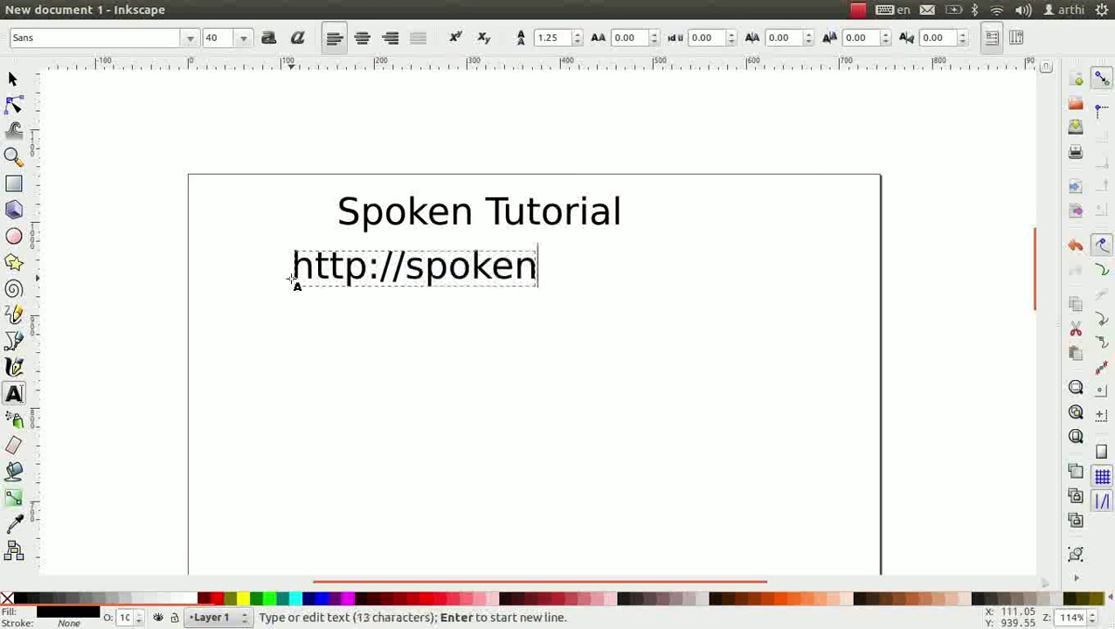
pyautogui.write('-tutorial.org')
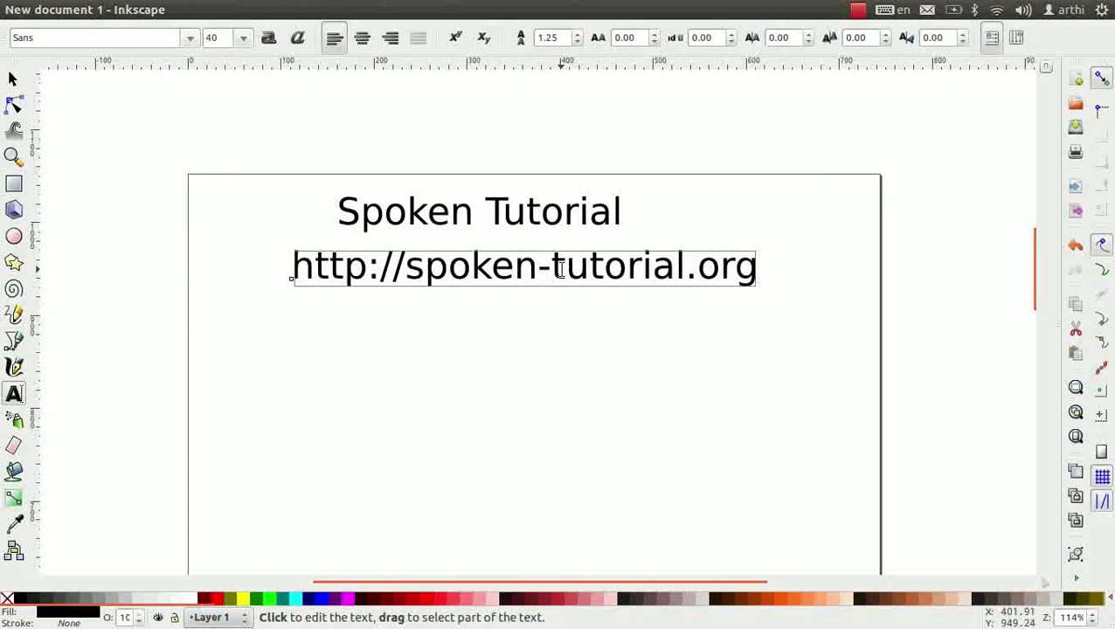
# - Switch to LibreOffice Writer and copy the entire text of Code text.odt
pyautogui.hotkey('alt', 'Tab')
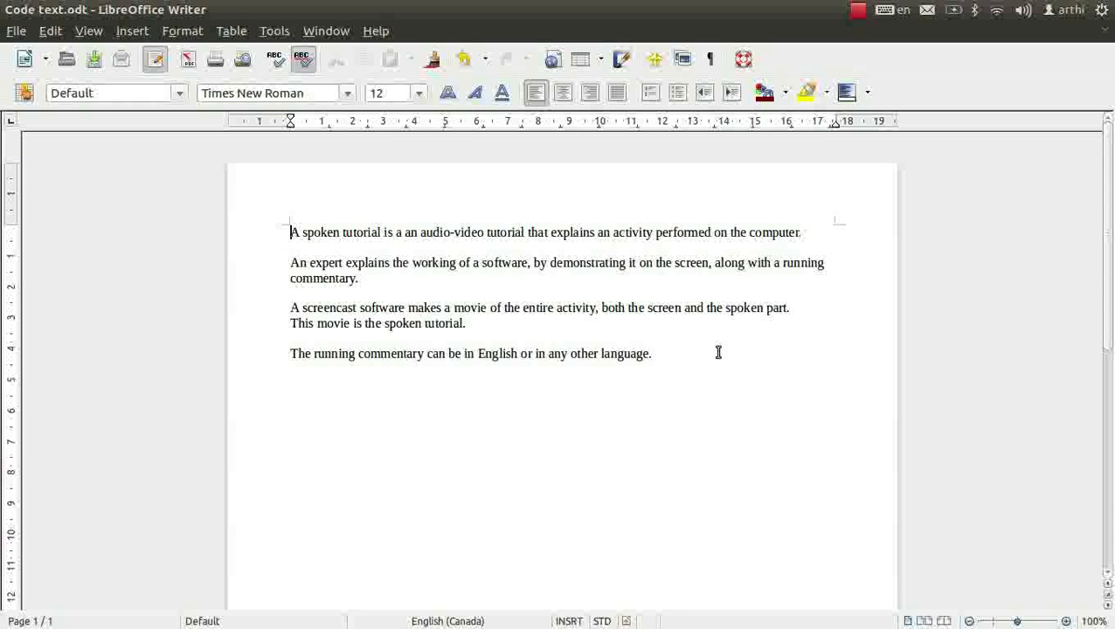
pyautogui.hotkey('ctrl', 'a')
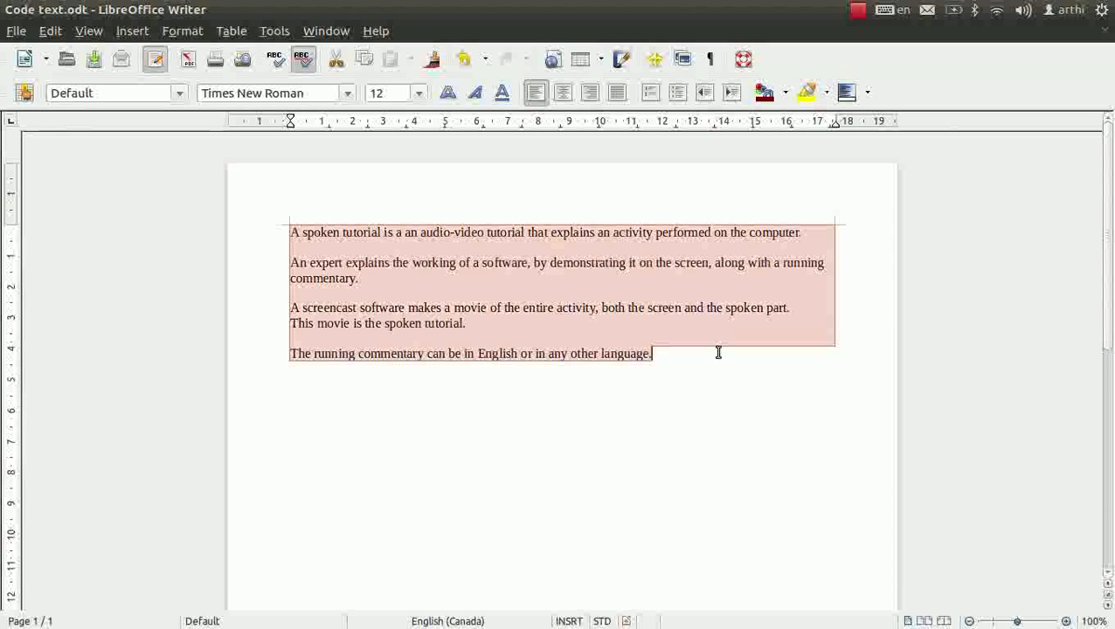
pyautogui.hotkey('ctrl', 'c')
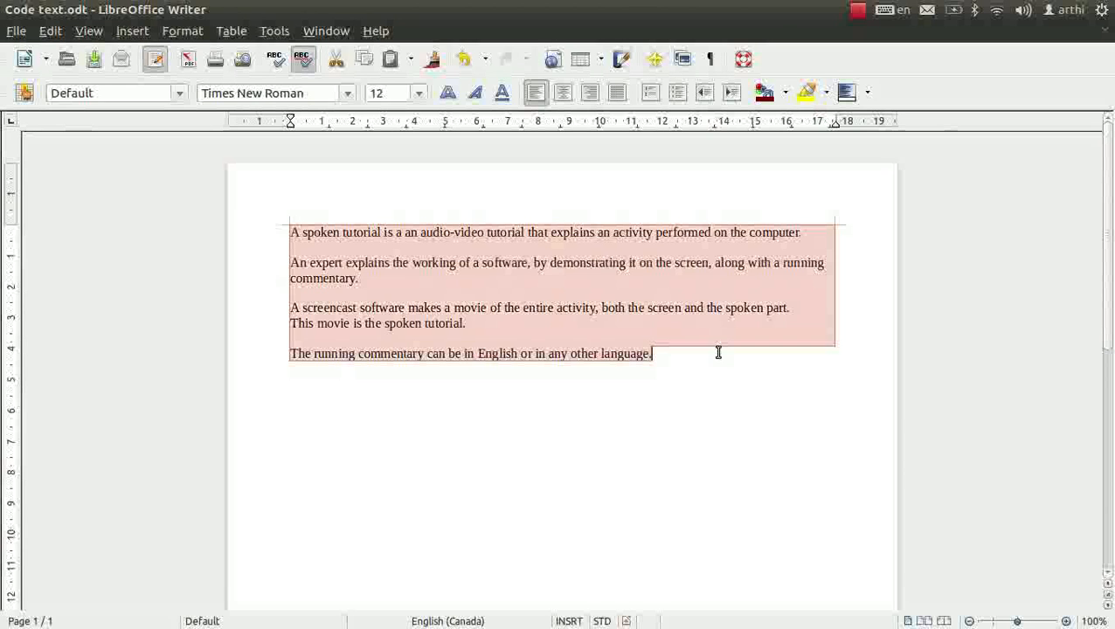
# - Return to Inkscape, draw a flowed text frame below the web address across most of the page width, and paste the copied text into it
pyautogui.hotkey('alt', 'Tab')
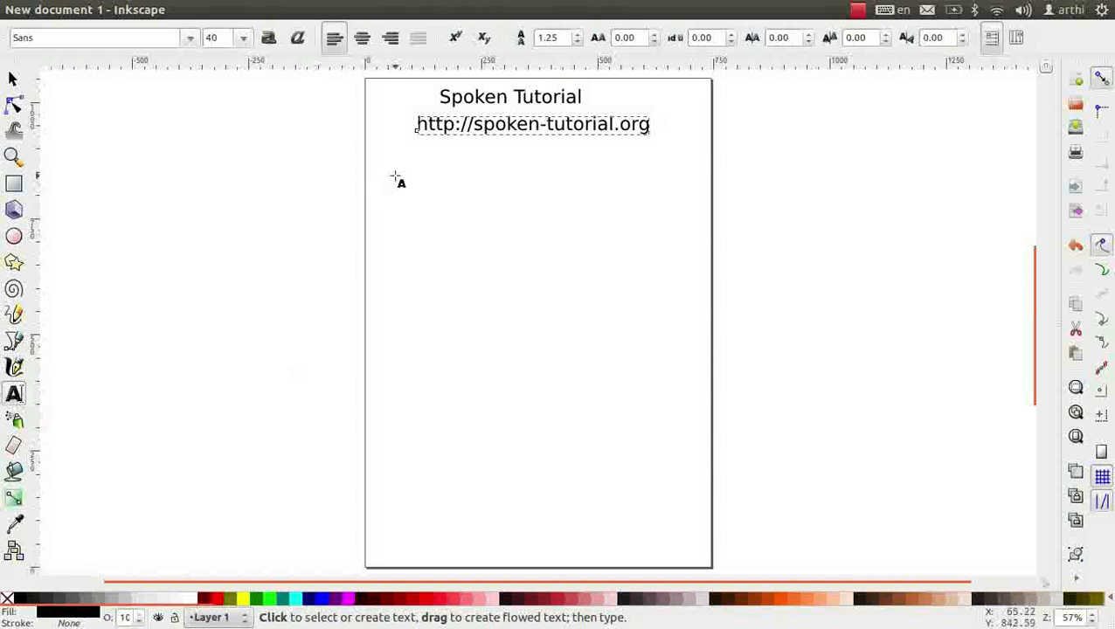
pyautogui.moveTo(395, 175); pyautogui.dragTo(693, 412)
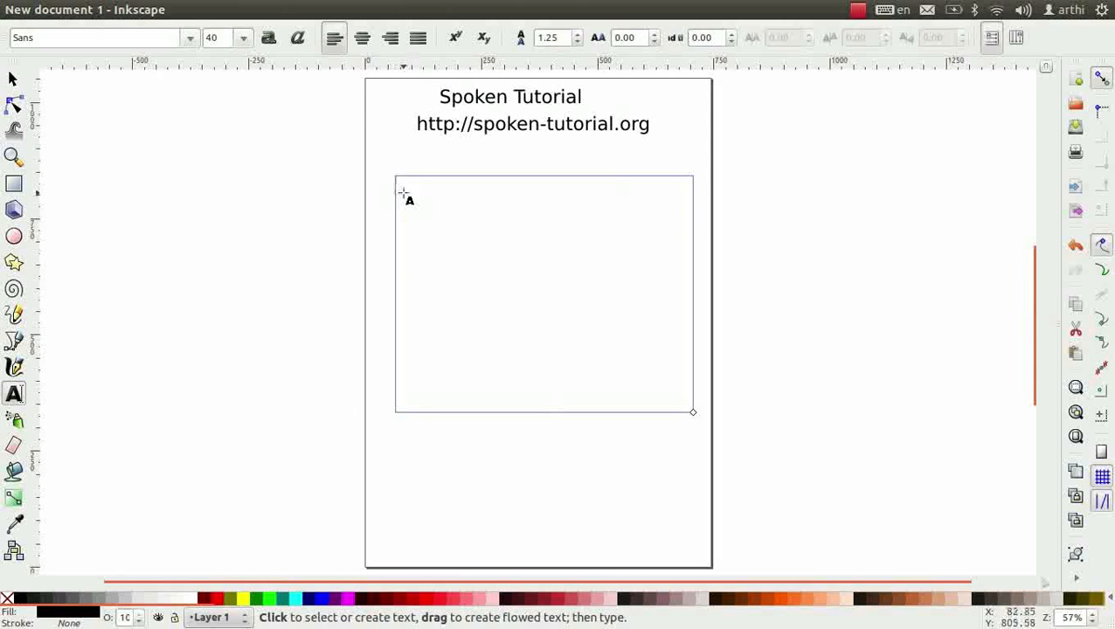
pyautogui.hotkey('ctrl', 'v')
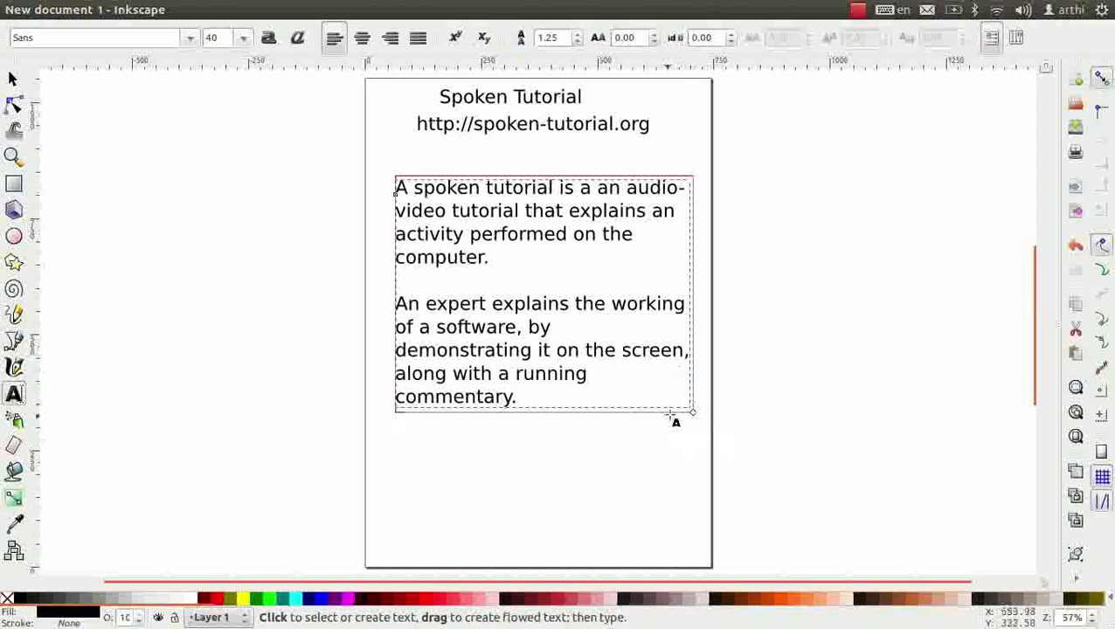
# - Enlarge the flowed text frame well beyond the page's right edge and insert a line break before "The running commentary"
pyautogui.keyDown('ctrl'); pyautogui.scroll(3, 699, 418); pyautogui.keyUp('ctrl')
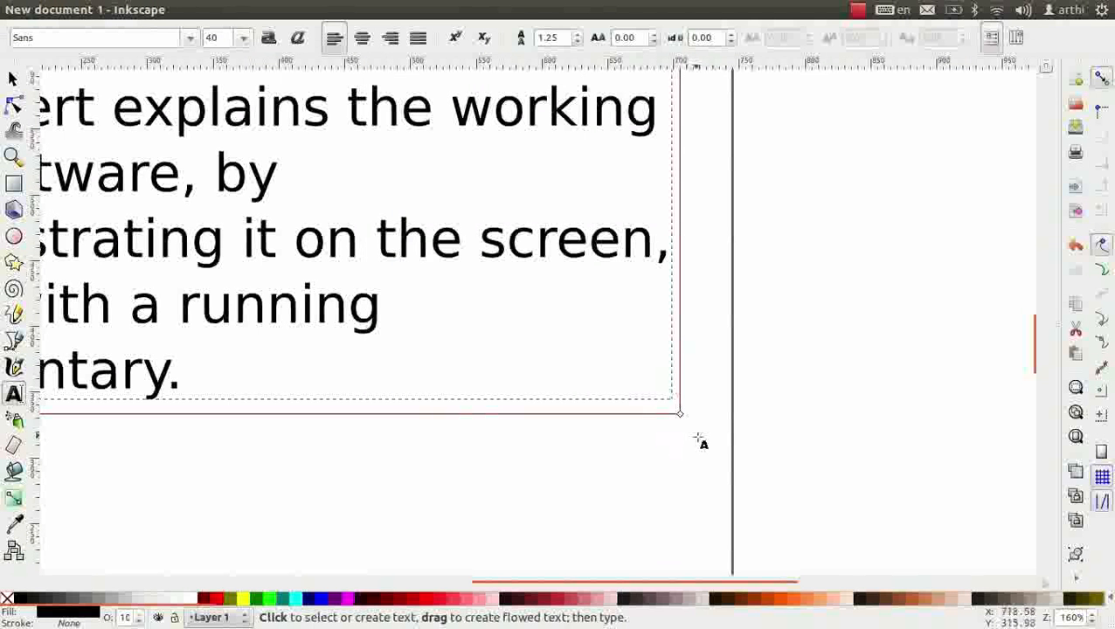
pyautogui.keyDown('ctrl'); pyautogui.scroll(-3, 697, 418); pyautogui.keyUp('ctrl')
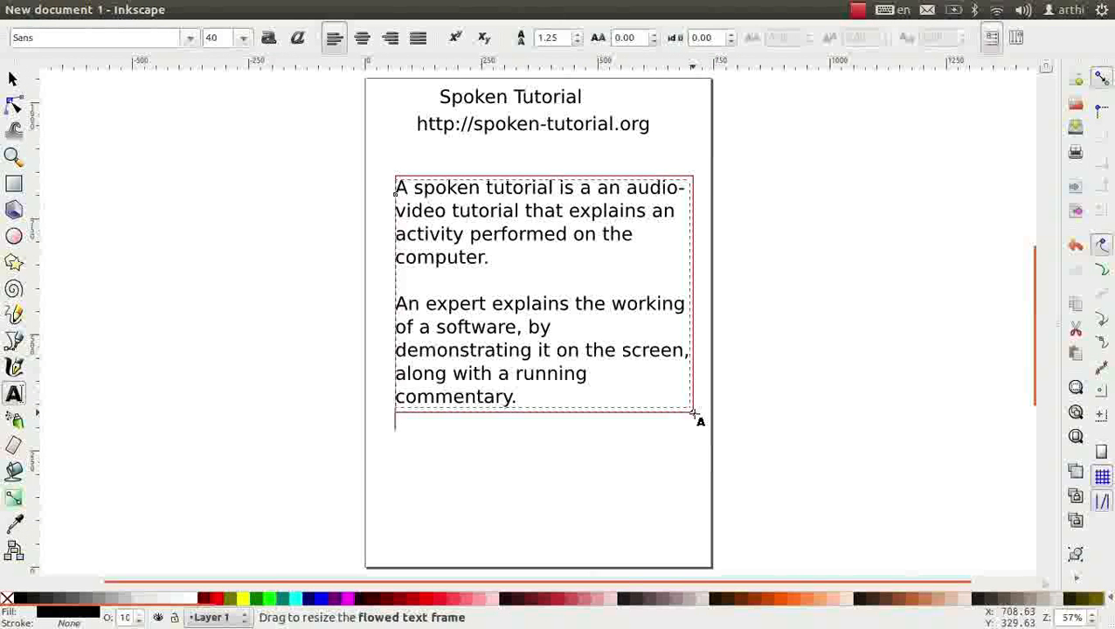
pyautogui.moveTo(694, 414); pyautogui.dragTo(1009, 551)
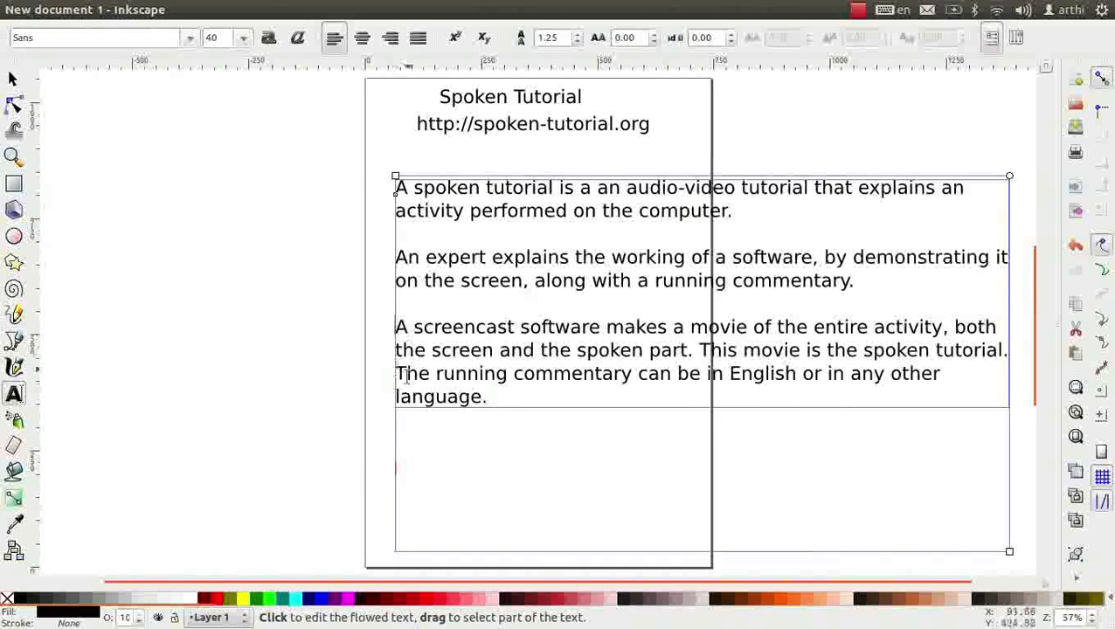
pyautogui.click(397, 371)
pyautogui.press('Return')
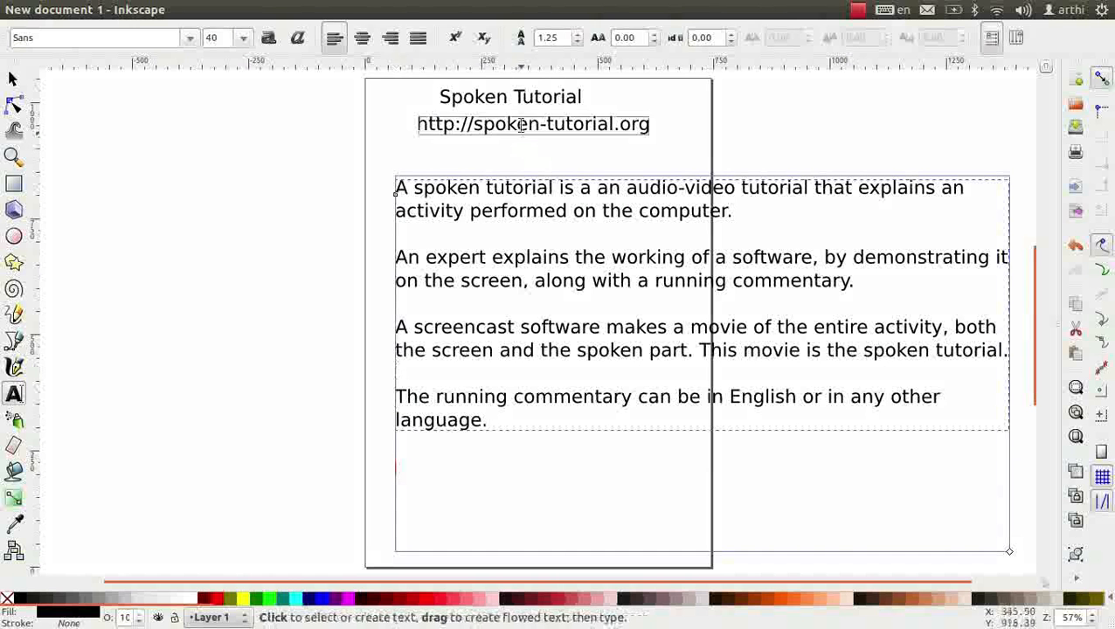
# - Open the Text and Font settings for the "Spoken Tutorial" title
pyautogui.click(512, 97)
pyautogui.scroll(4, 513, 99)
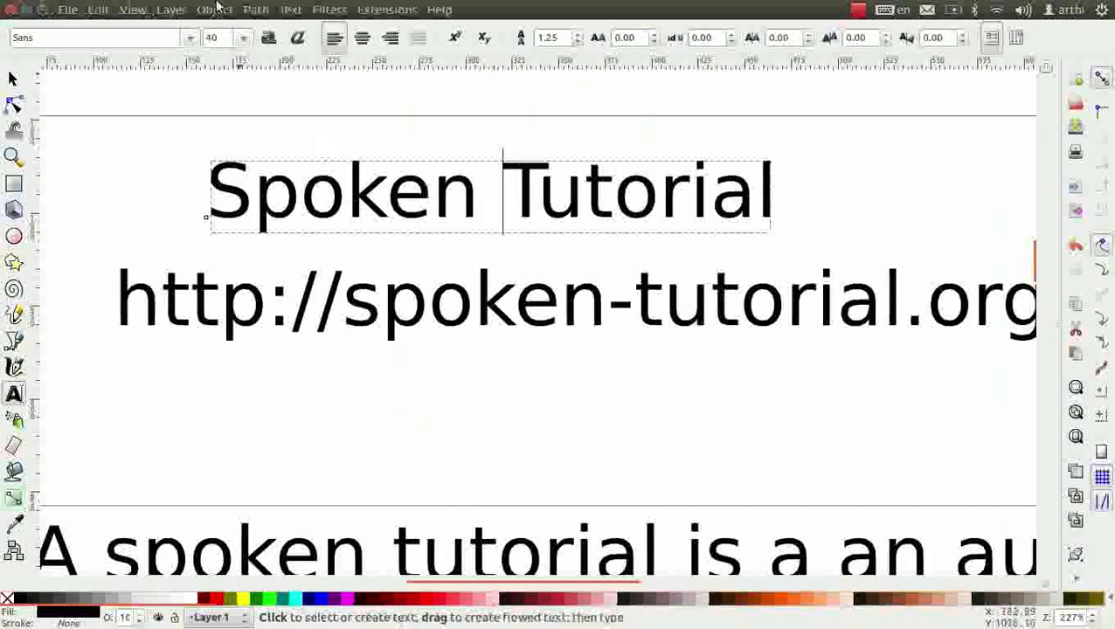
pyautogui.click(282, 10)
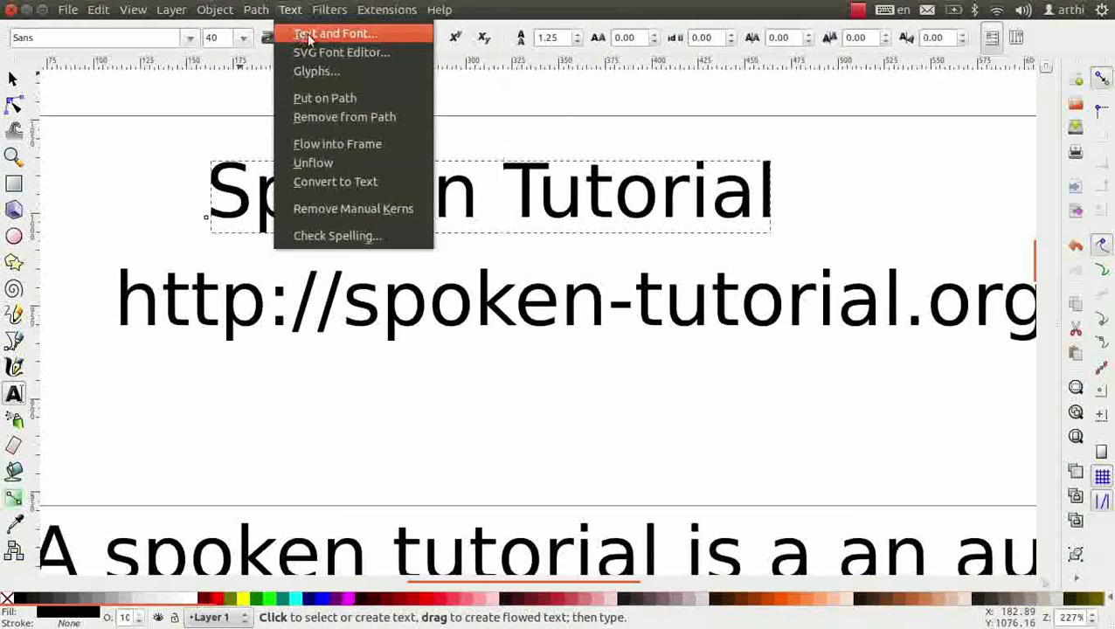
pyautogui.click(308, 36)
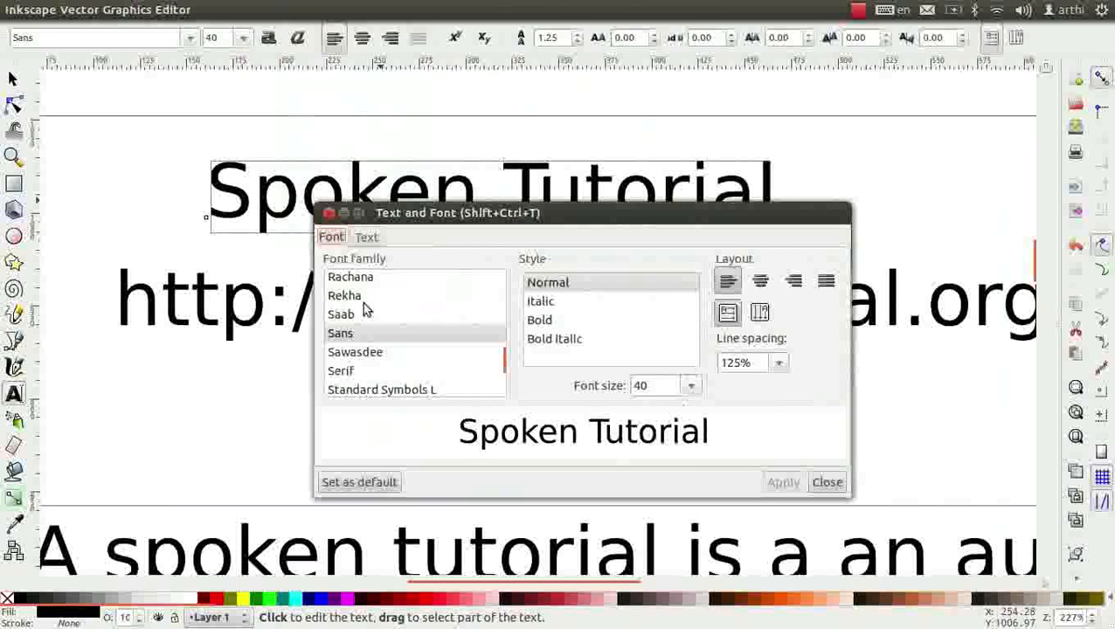
pyautogui.click(379, 242)
pyautogui.click(339, 239)
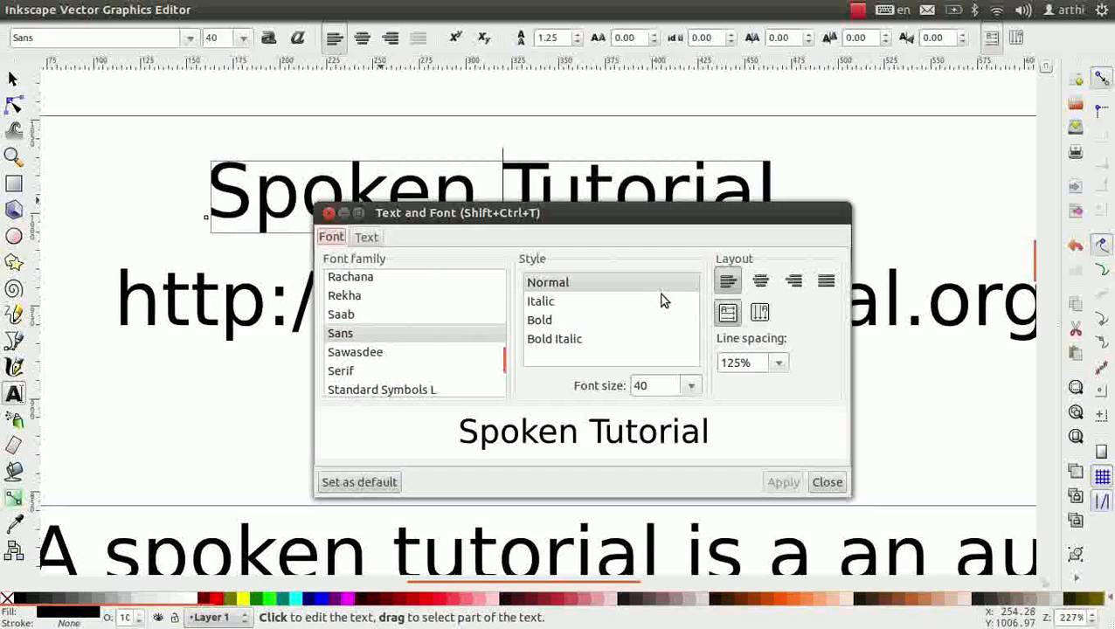
# - Preview the title in several font families, including Nimbus Roman No9 L, Nimbus Sans L and Pothana2000
pyautogui.moveTo(507, 385)
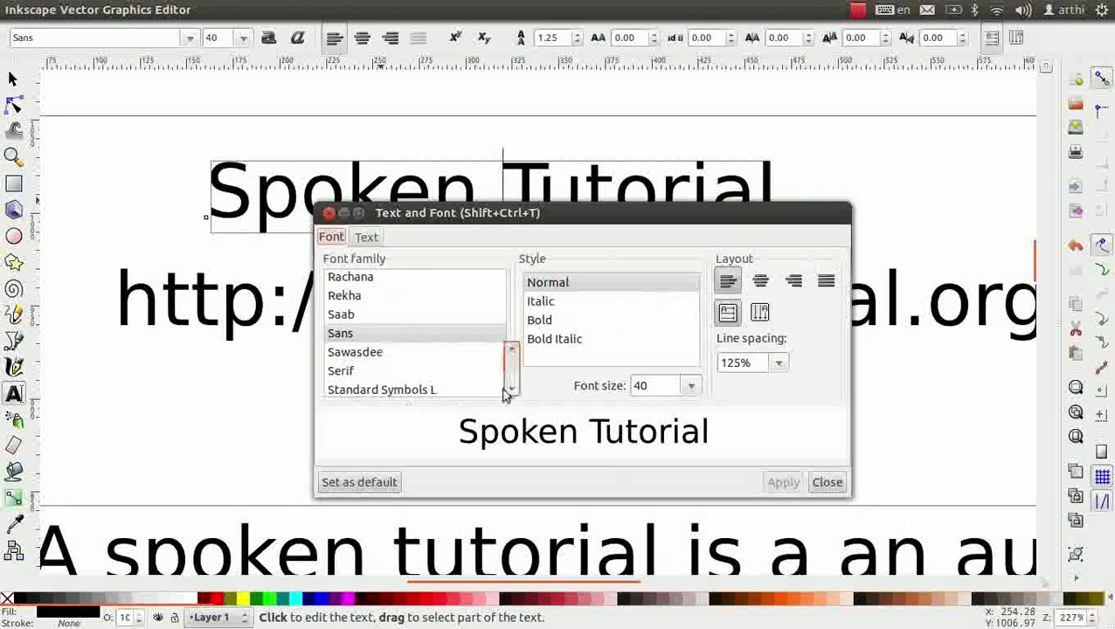
pyautogui.scroll(5, 481, 316)
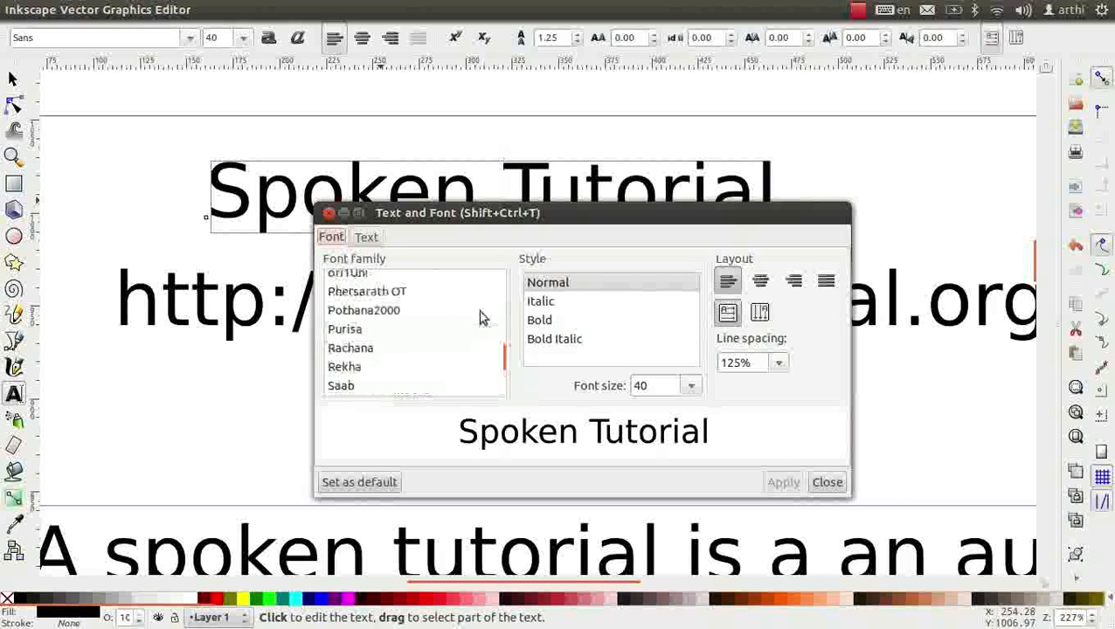
pyautogui.click(406, 297)
pyautogui.click(409, 315)
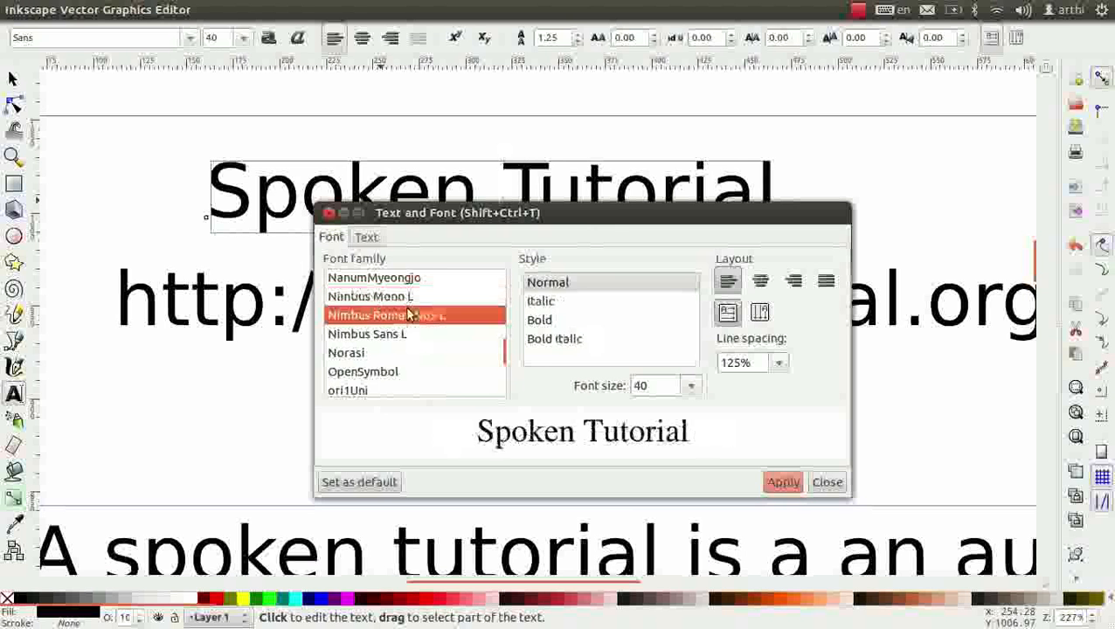
pyautogui.click(404, 336)
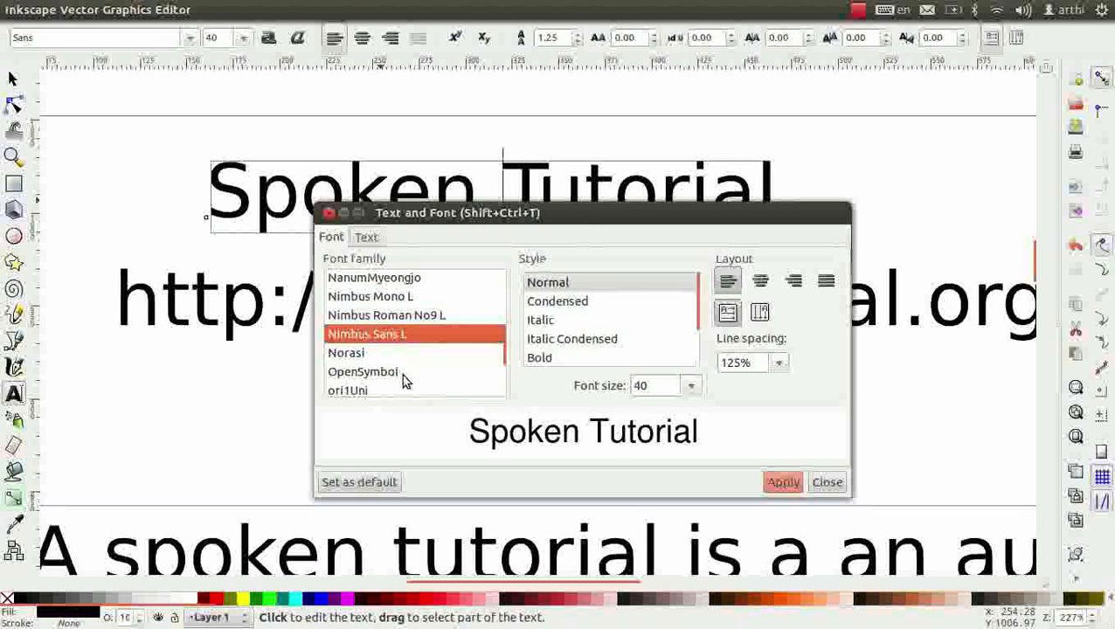
pyautogui.click(404, 352)
pyautogui.scroll(-3, 406, 355)
pyautogui.click(404, 356)
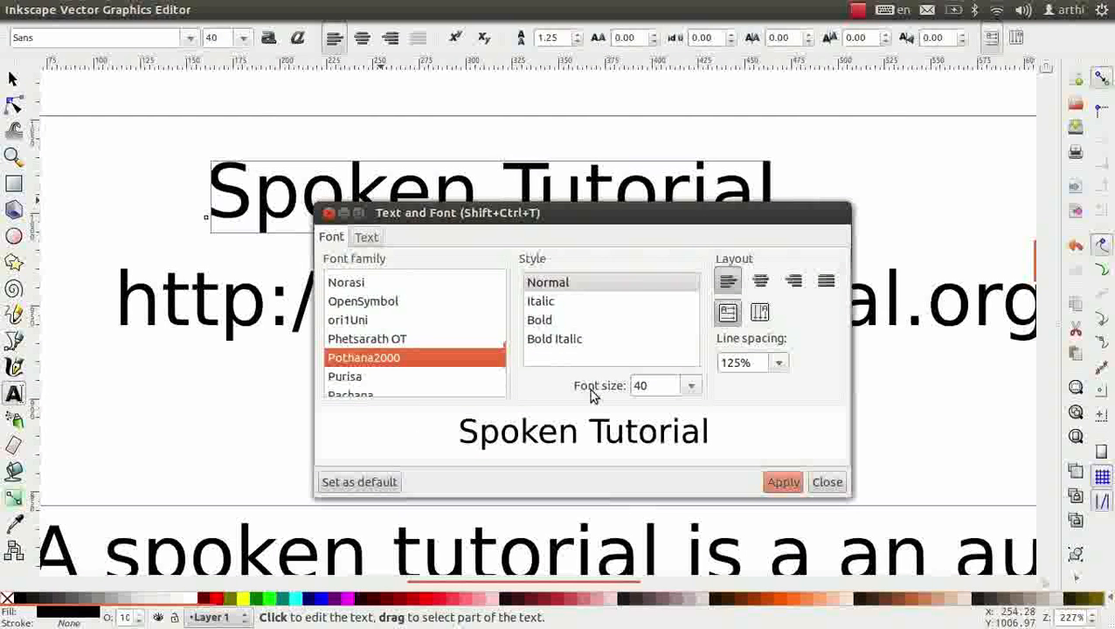
# - Choose the Bitstream Charter family for the title, preview its Normal, Italic and Bold Italic styles, and settle on Bold
pyautogui.moveTo(510, 328); pyautogui.dragTo(510, 278)
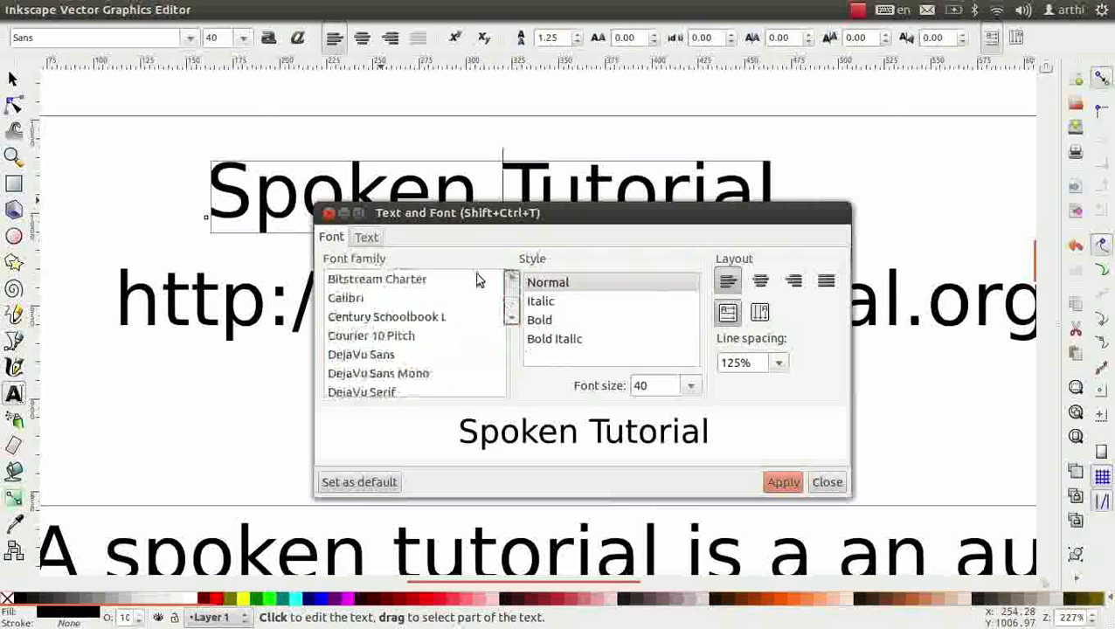
pyautogui.click(469, 278)
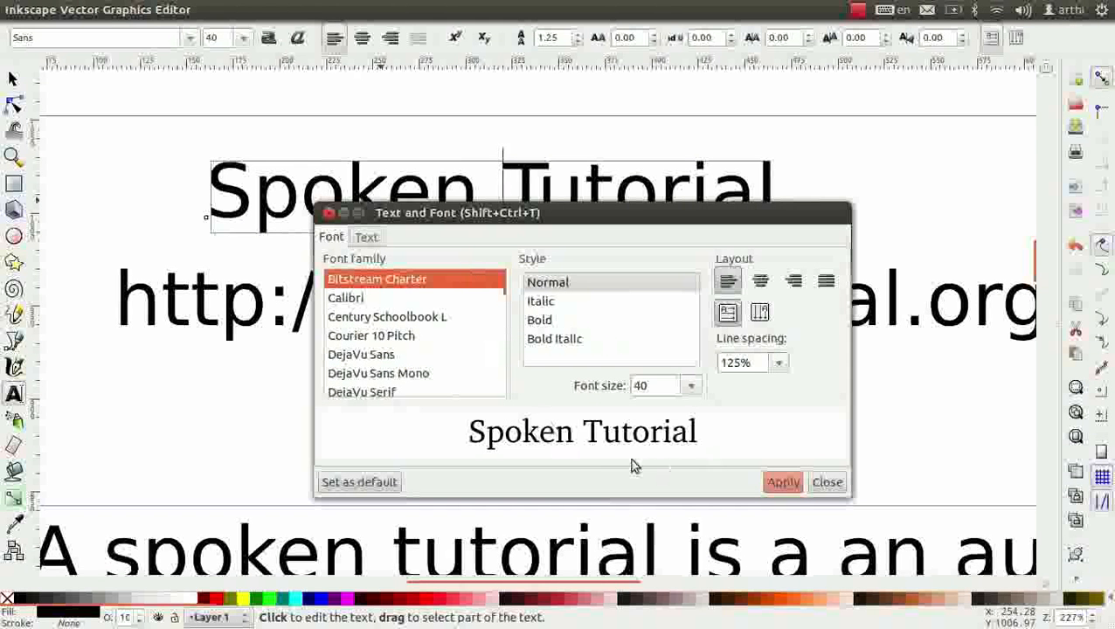
pyautogui.click(577, 285)
pyautogui.click(572, 302)
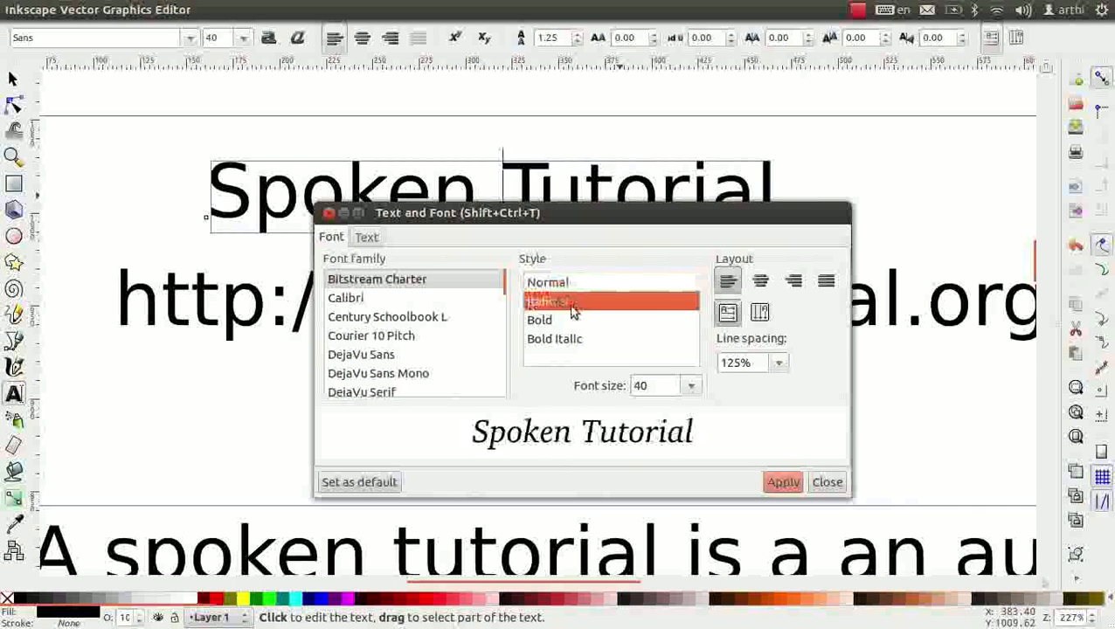
pyautogui.click(572, 320)
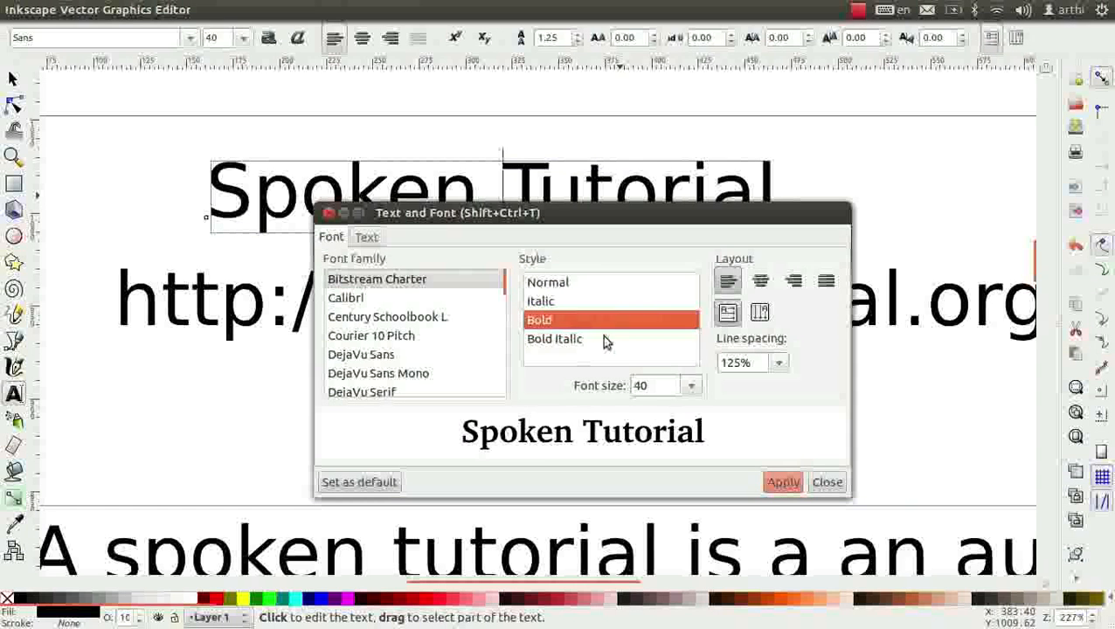
pyautogui.click(606, 340)
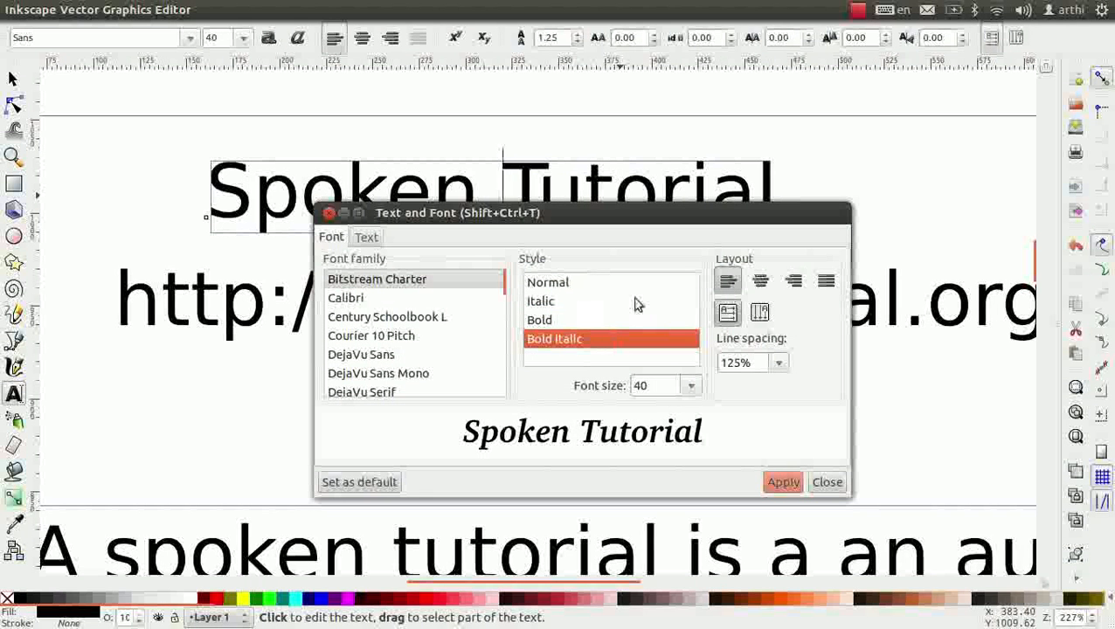
pyautogui.click(560, 321)
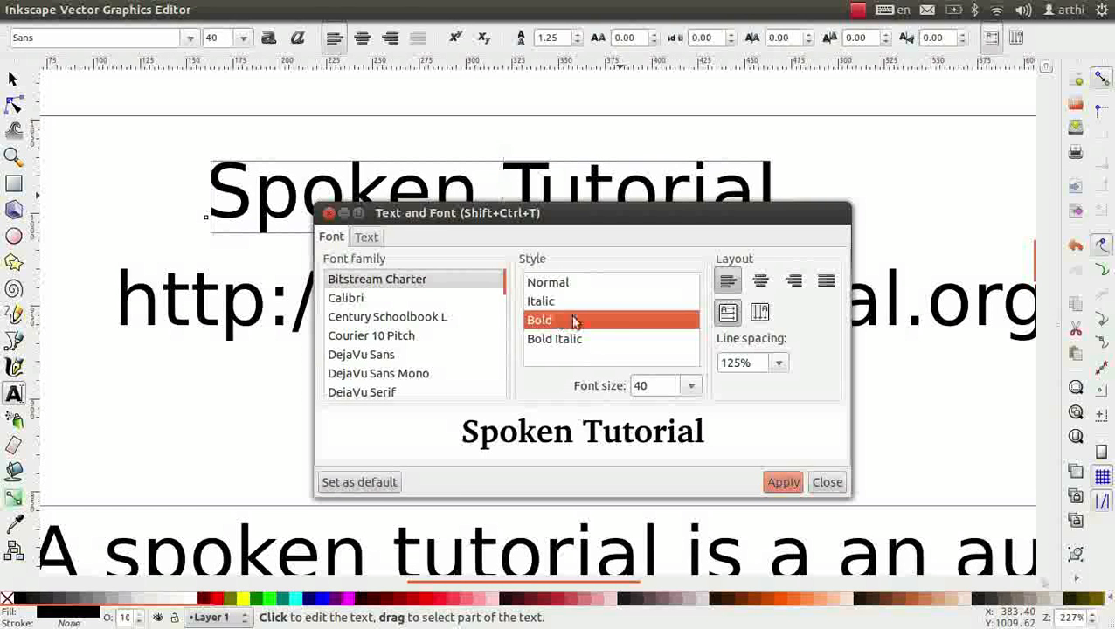
# - Set the title's font size to 64, check its wording in the text editor, and apply the font settings
pyautogui.click(692, 387)
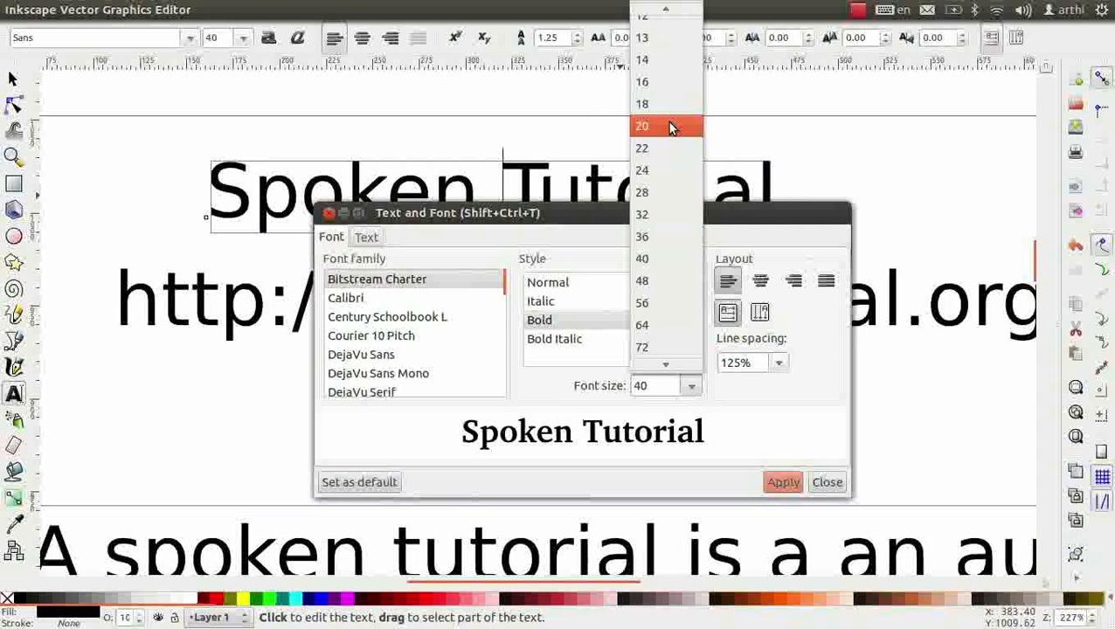
pyautogui.click(672, 324)
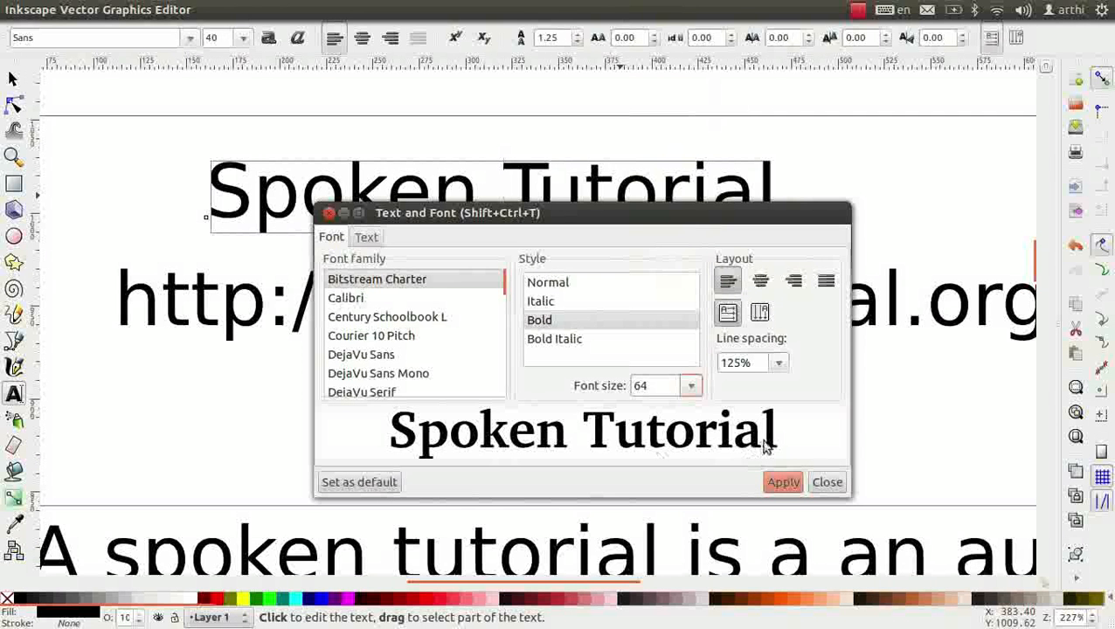
pyautogui.click(368, 239)
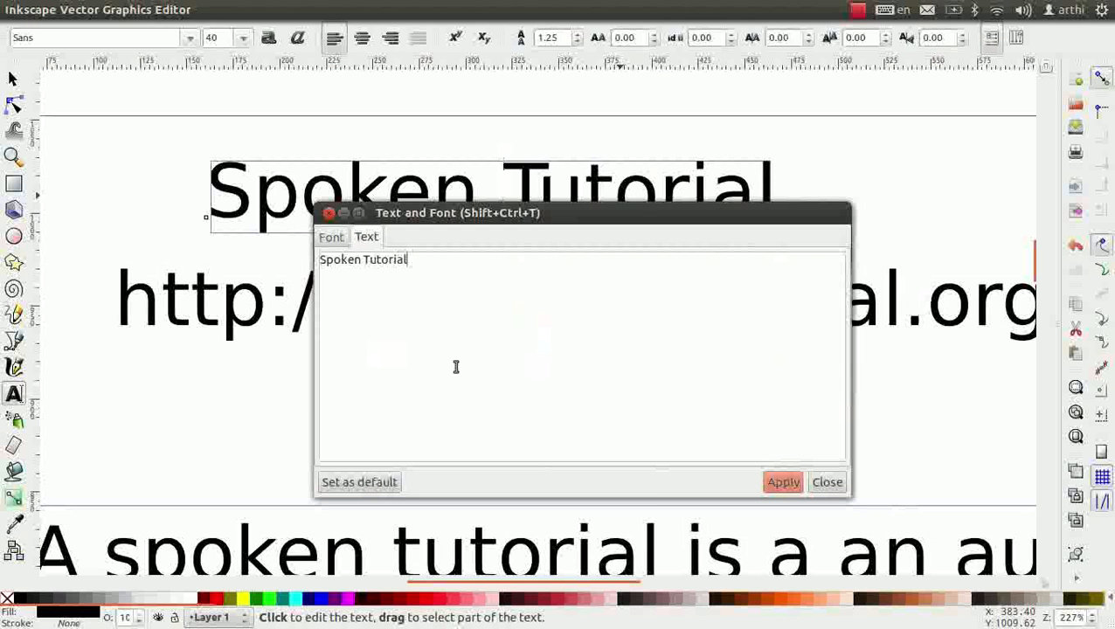
pyautogui.click(449, 291)
pyautogui.click(783, 482)
pyautogui.click(827, 483)
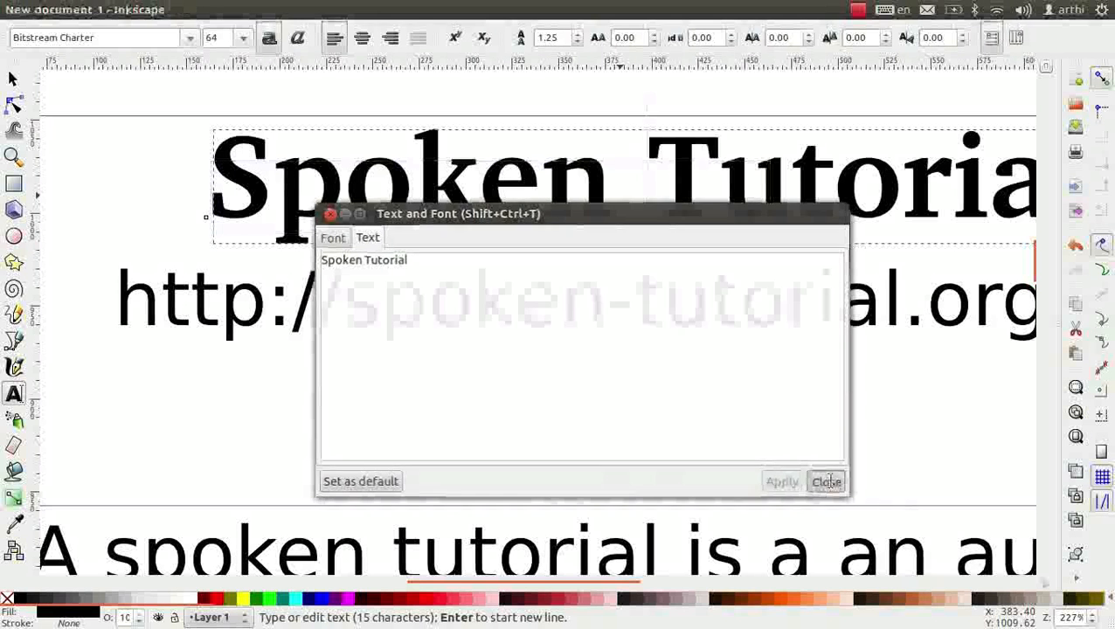
# - Fill the "Spoken Tutorial" title with dark maroon and select the whole web address below it
pyautogui.press('5')
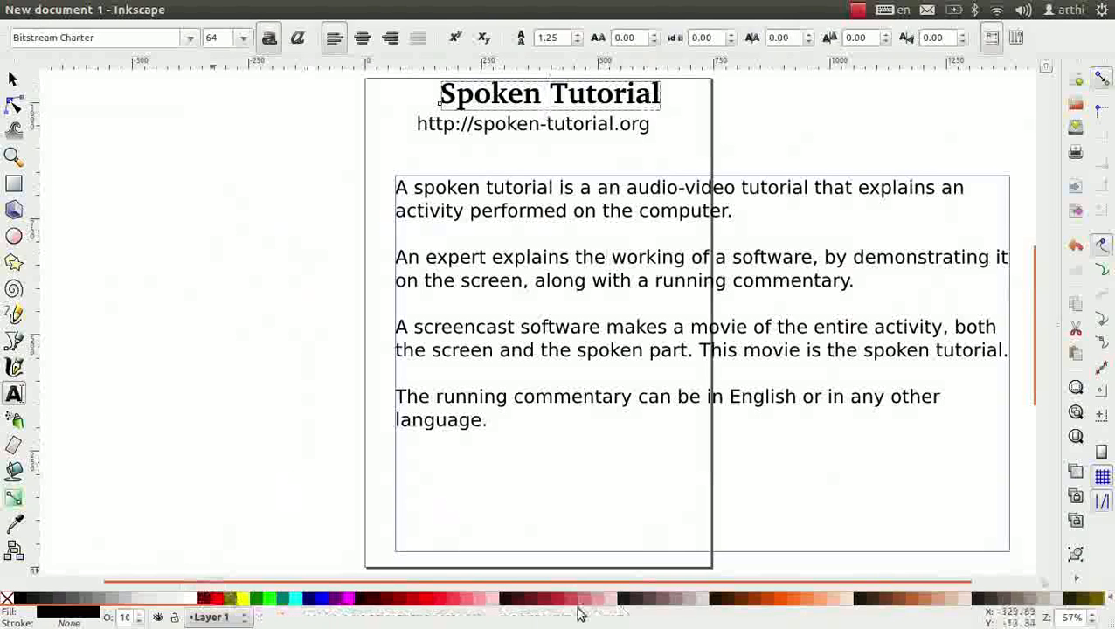
pyautogui.click(203, 599)
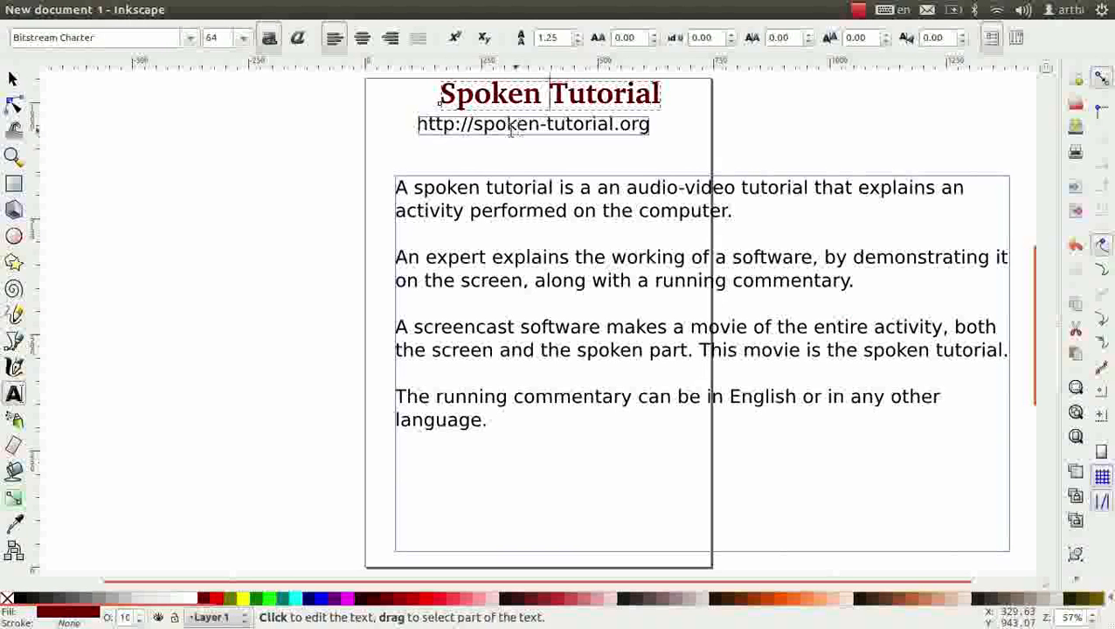
pyautogui.moveTo(417, 125); pyautogui.dragTo(666, 141)
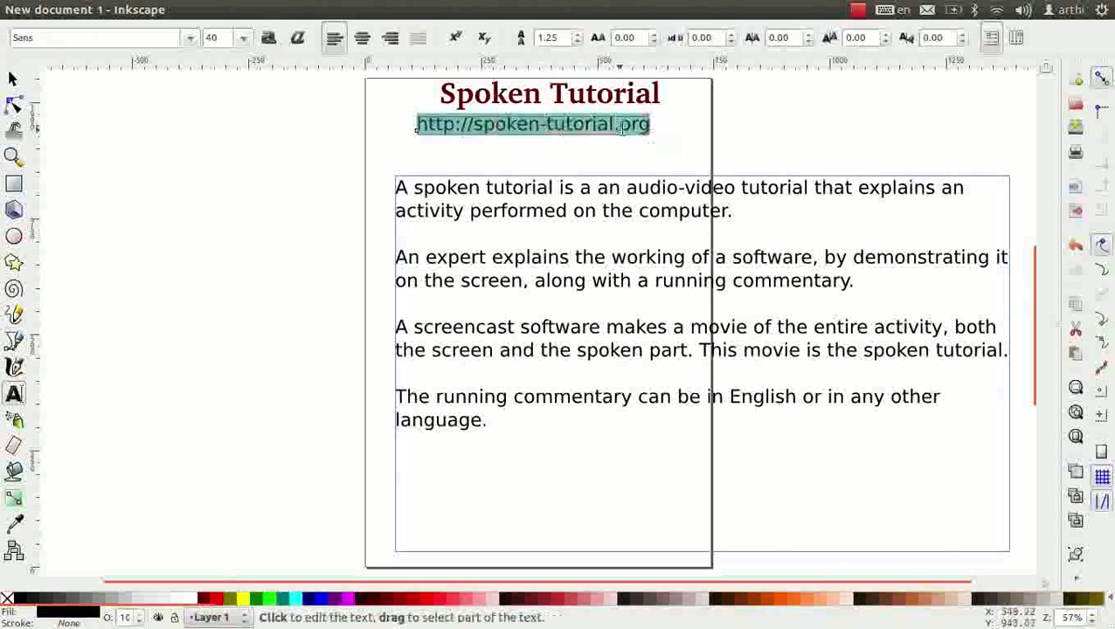
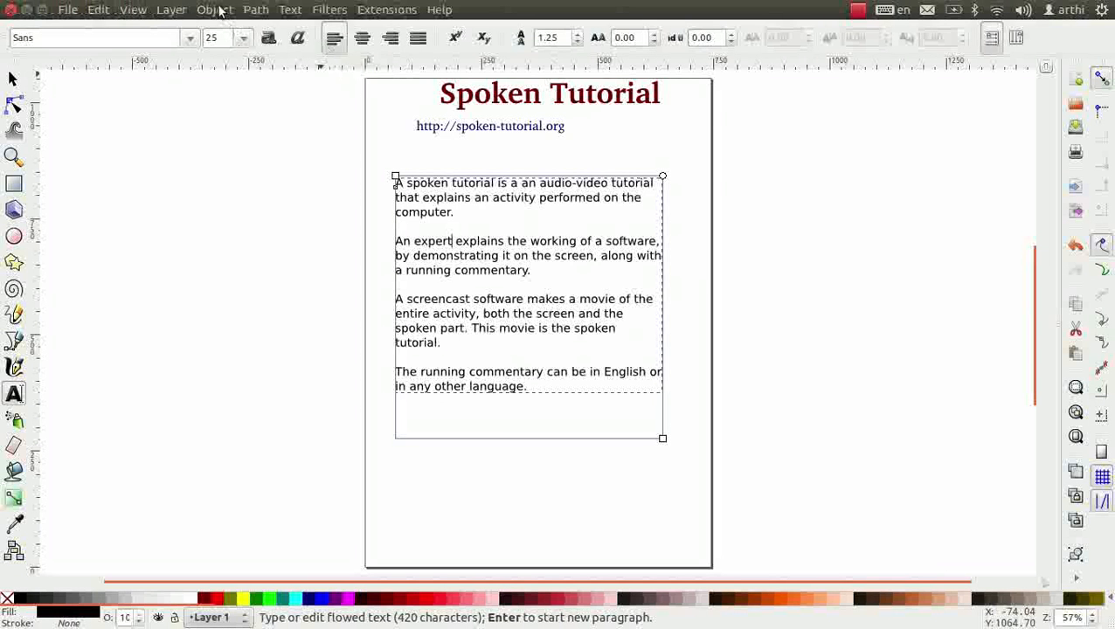
# - Open the Align and Distribute settings and centre the "Spoken Tutorial" title on the vertical axis relative to the page
pyautogui.click(215, 10)
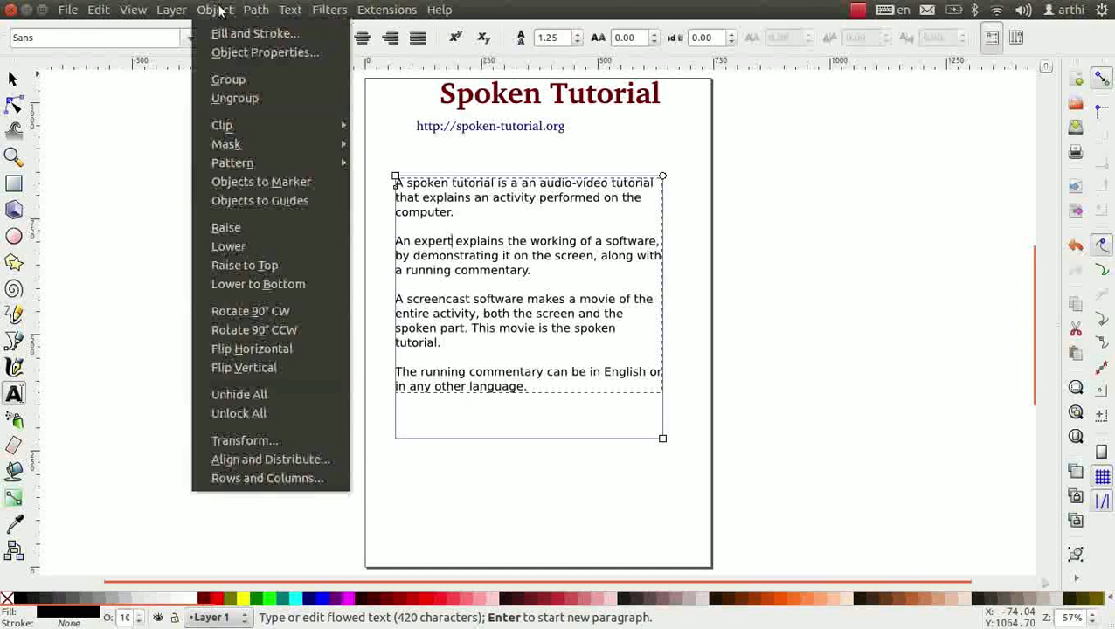
pyautogui.click(310, 461)
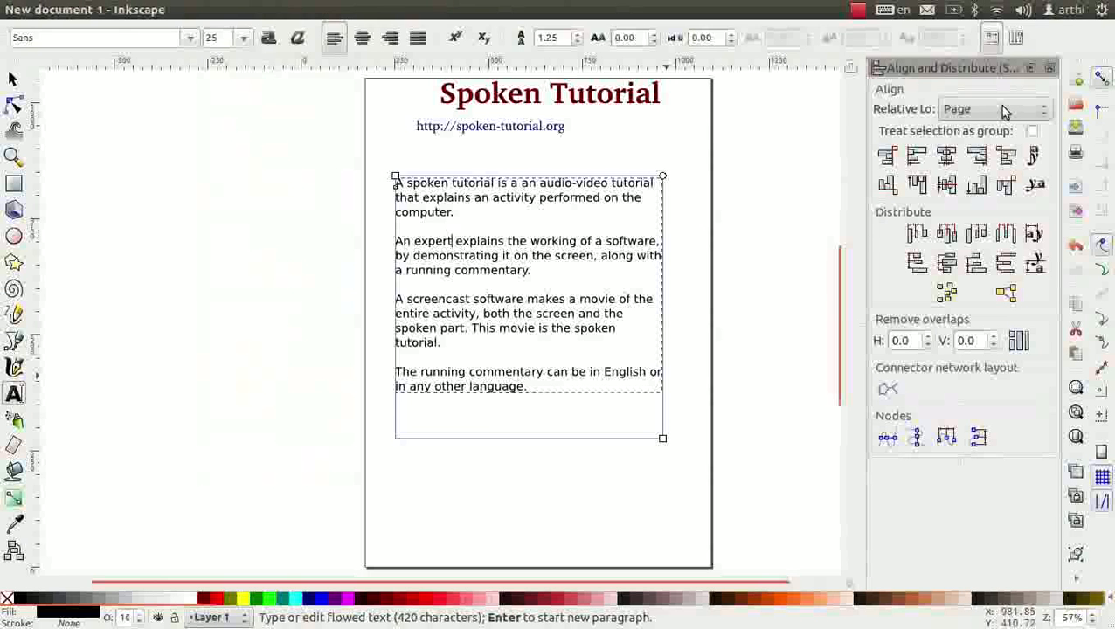
pyautogui.click(539, 94)
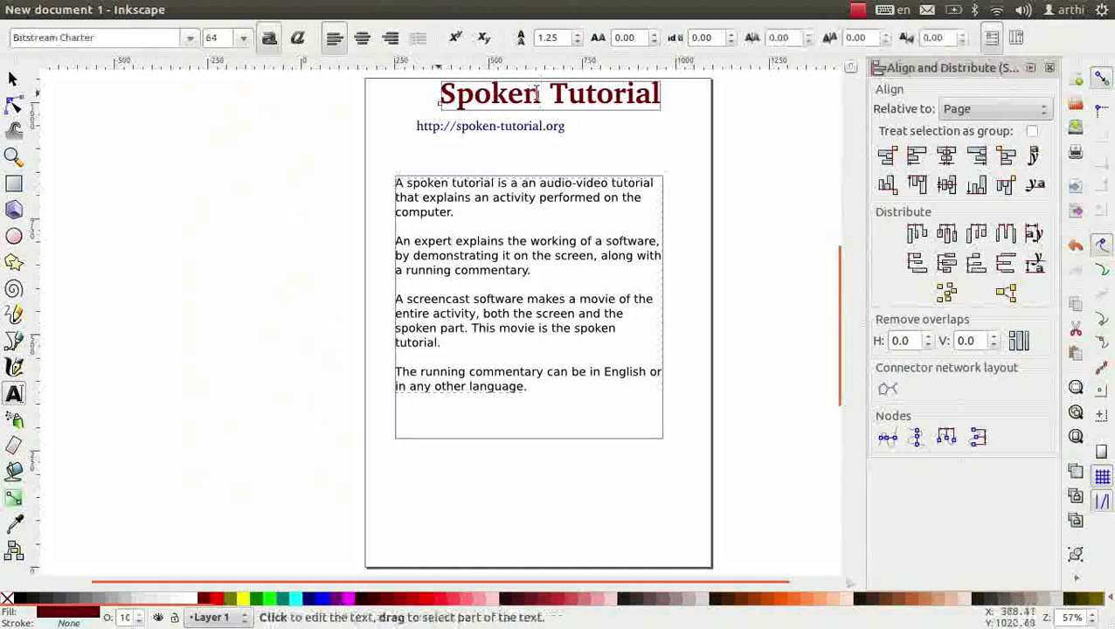
pyautogui.click(948, 157)
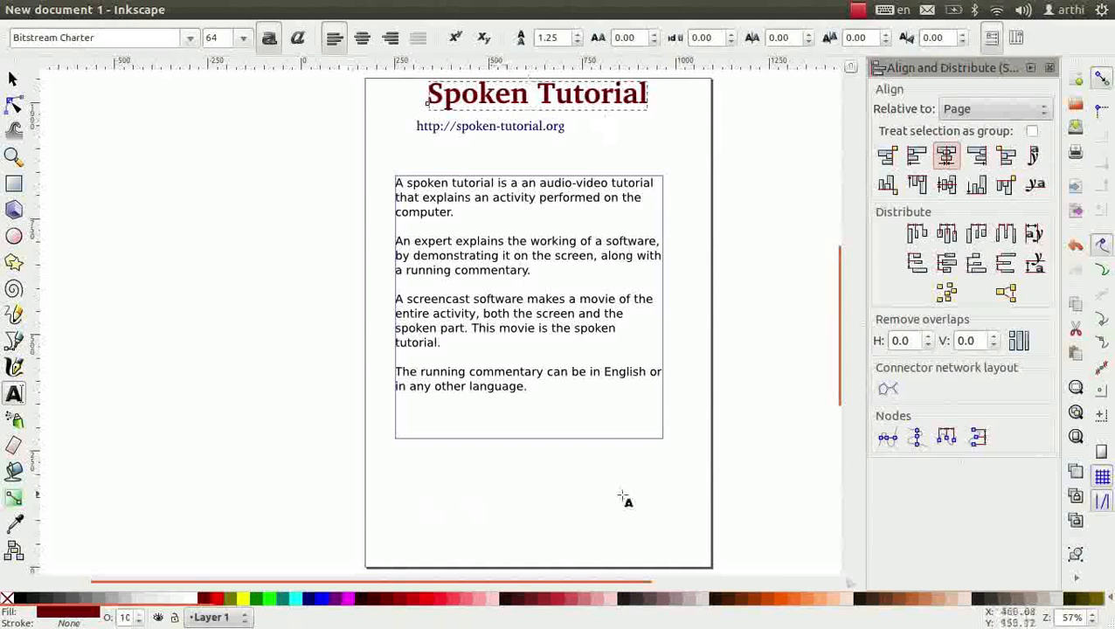
# - Add the text "FOSS Categories" below the body paragraphs and centre it on the page's vertical axis
pyautogui.scroll(1, 610, 485)
pyautogui.click(417, 381)
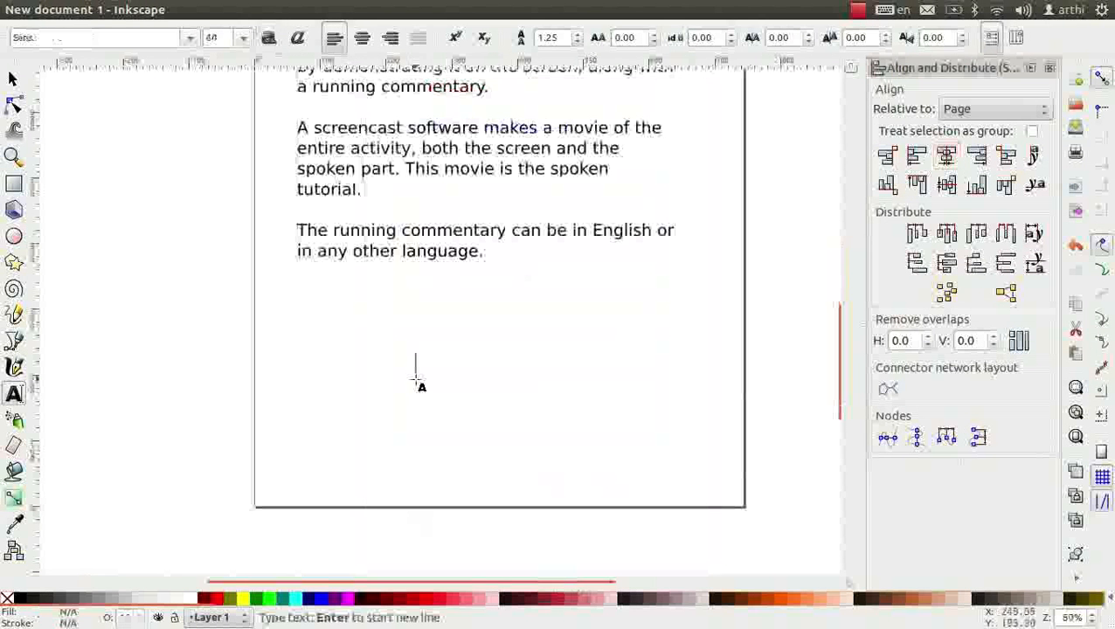
pyautogui.write('FOSS Ca')
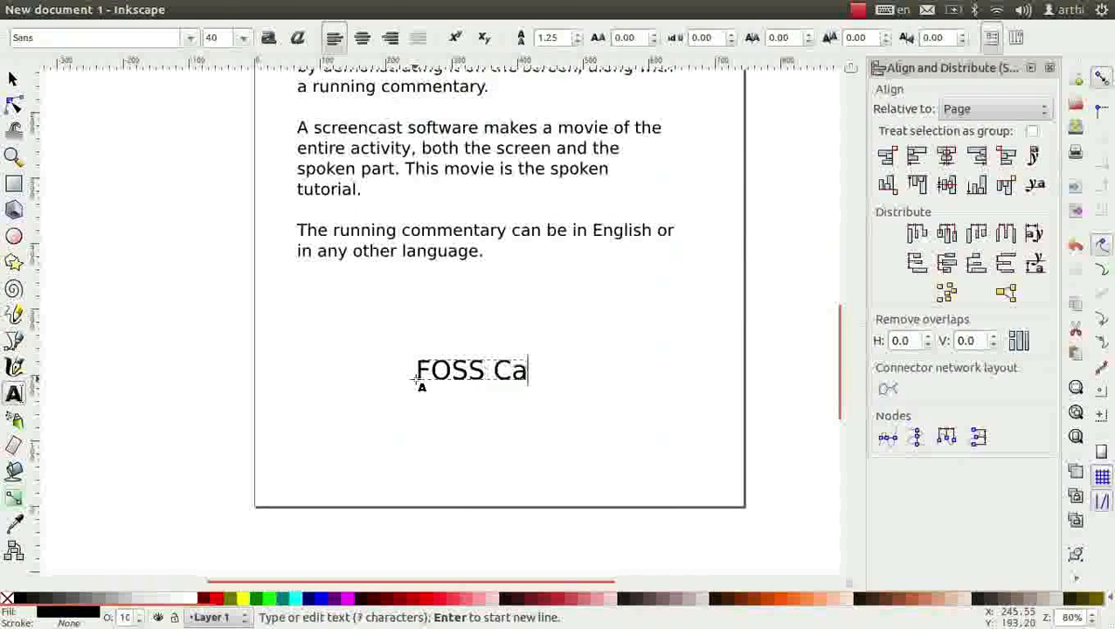
pyautogui.write('tegories')
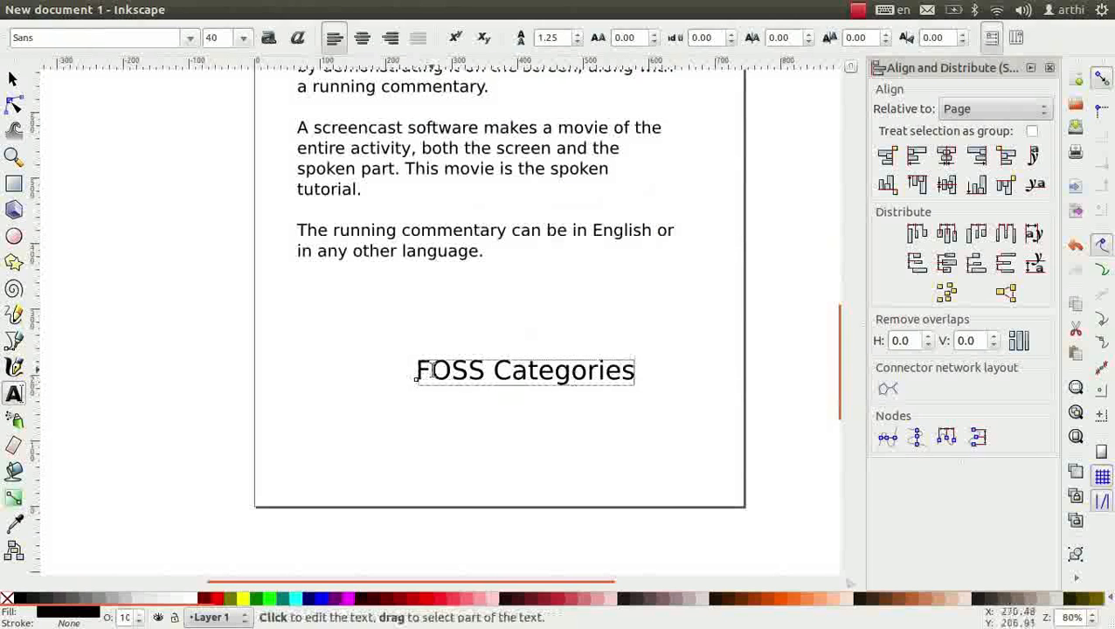
pyautogui.click(949, 156)
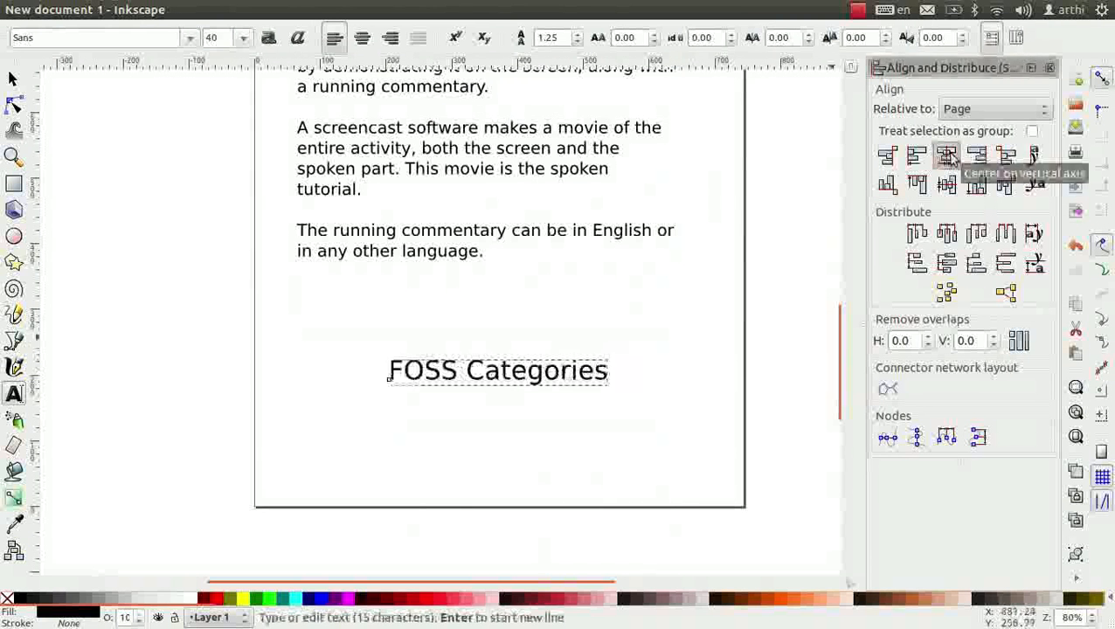
# - Add four separate text objects, "Linux", "LaTeX", "Scilab" and "Python", scattered below the "FOSS Categories" heading
pyautogui.click(310, 429)
pyautogui.write('Linux')
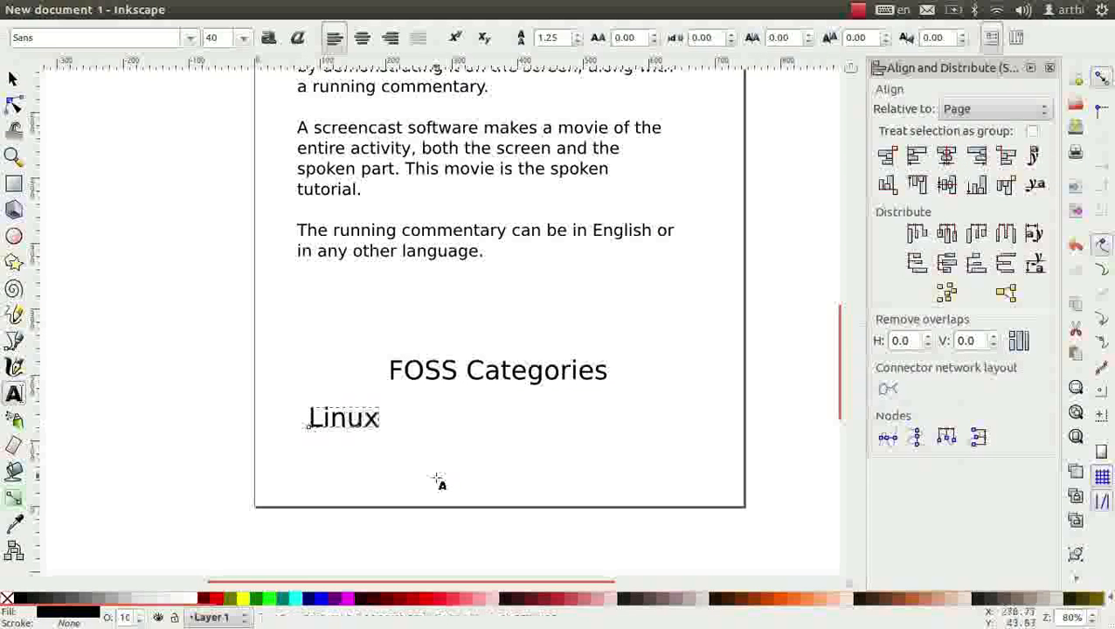
pyautogui.click(391, 467)
pyautogui.write('LaTeX')
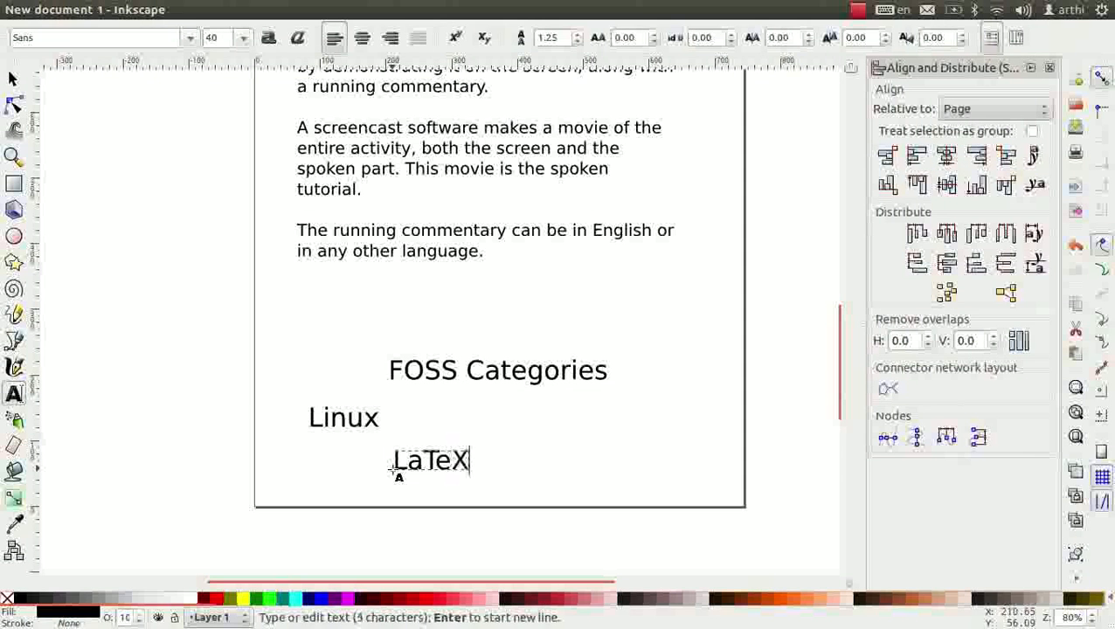
pyautogui.click(536, 411)
pyautogui.write('Scil')
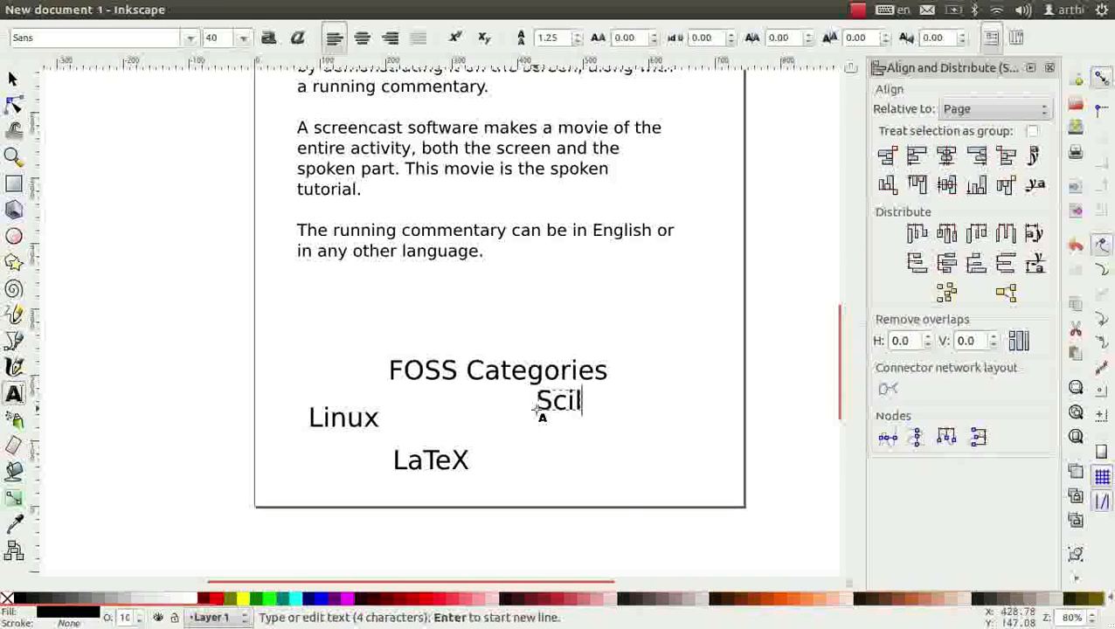
pyautogui.write('ab')
pyautogui.click(609, 459)
pyautogui.write('Py')
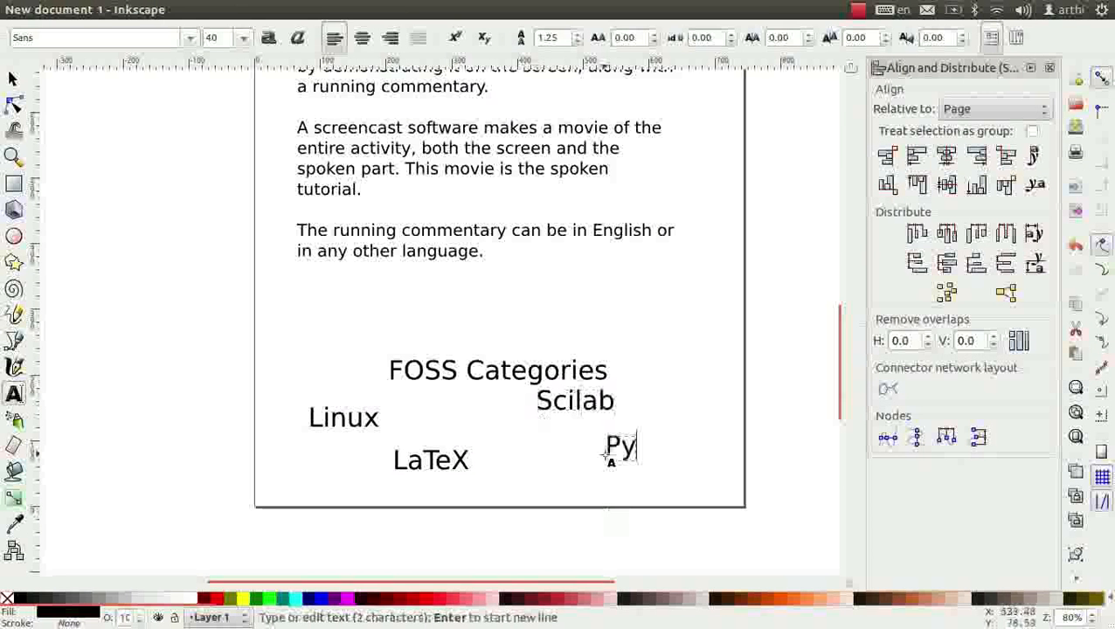
pyautogui.write('thon')
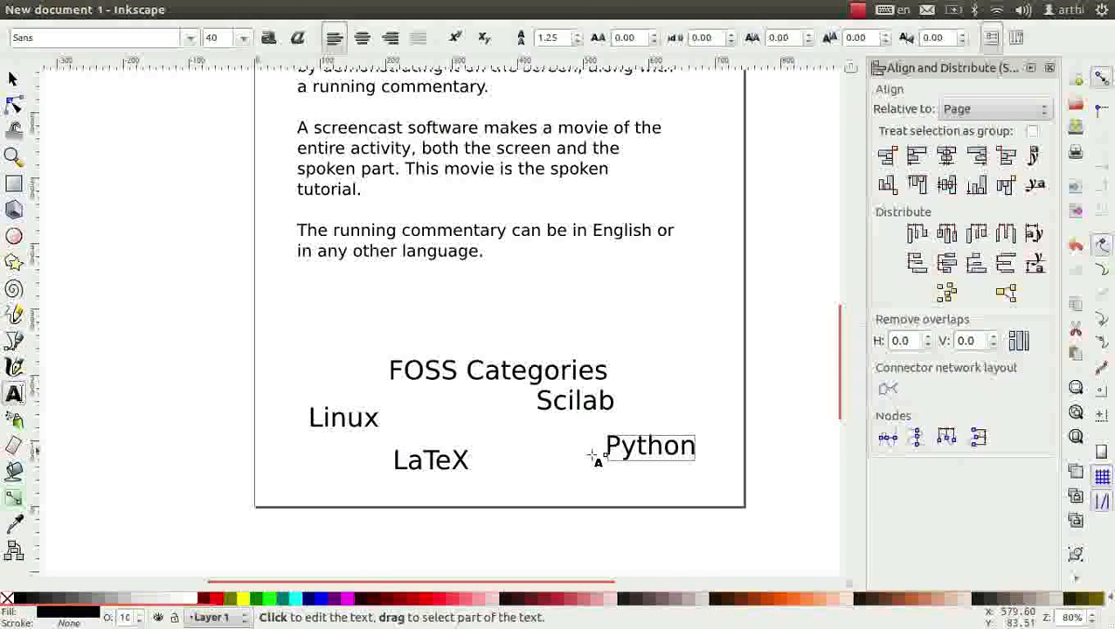
# - Align the baselines of the Linux, LaTeX, Scilab and Python texts and distribute their baseline anchors horizontally
pyautogui.click(12, 78)
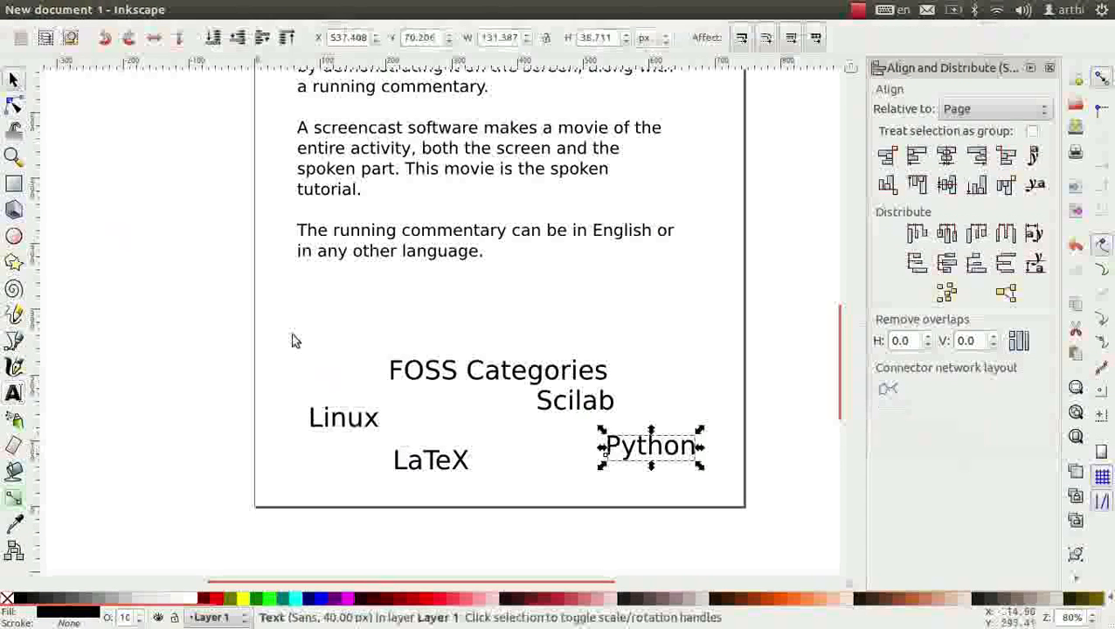
pyautogui.click(358, 424)
pyautogui.keyDown('shift'); pyautogui.click(456, 471); pyautogui.keyUp('shift')
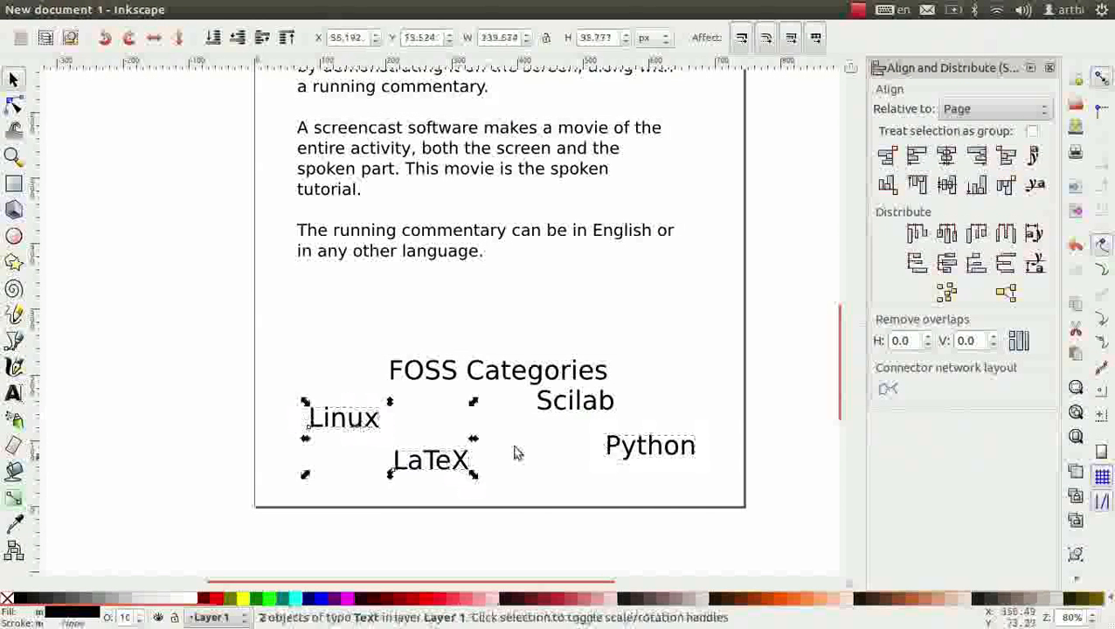
pyautogui.keyDown('shift'); pyautogui.click(590, 412); pyautogui.keyUp('shift')
pyautogui.keyDown('shift'); pyautogui.click(648, 458); pyautogui.keyUp('shift')
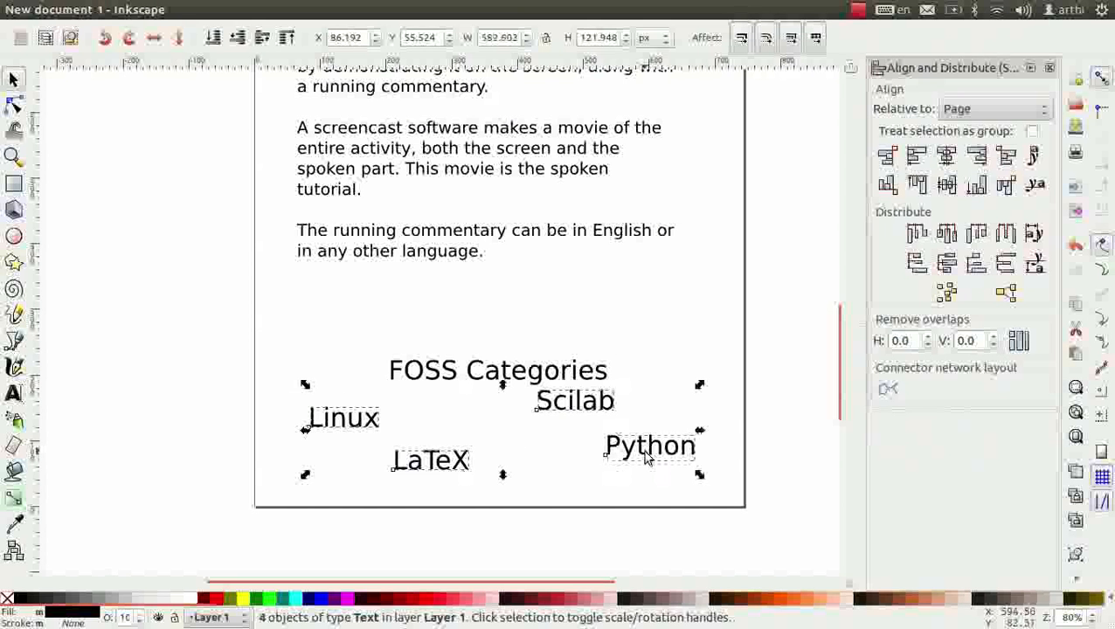
pyautogui.click(1036, 186)
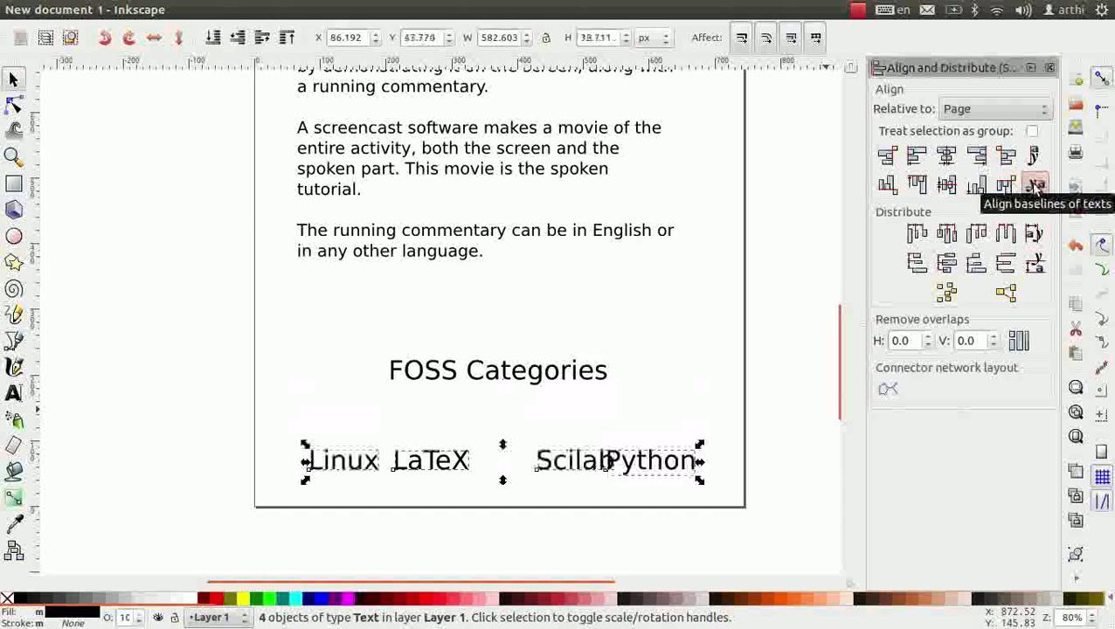
pyautogui.click(1034, 232)
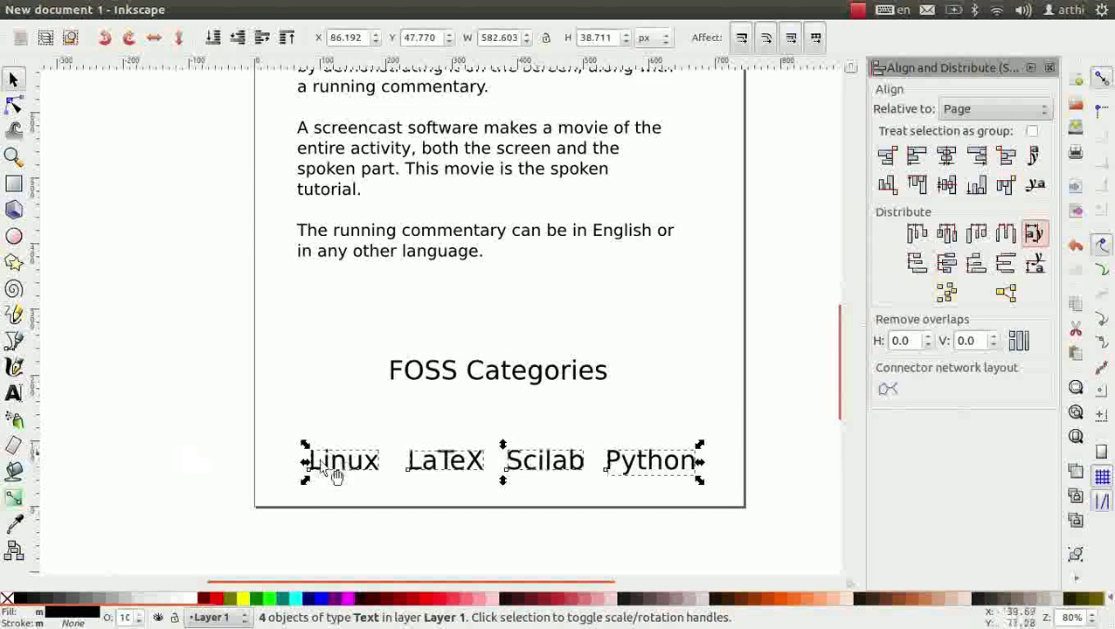
# - Make the horizontal gaps between the four category words equal
pyautogui.scroll(2, 537, 479)
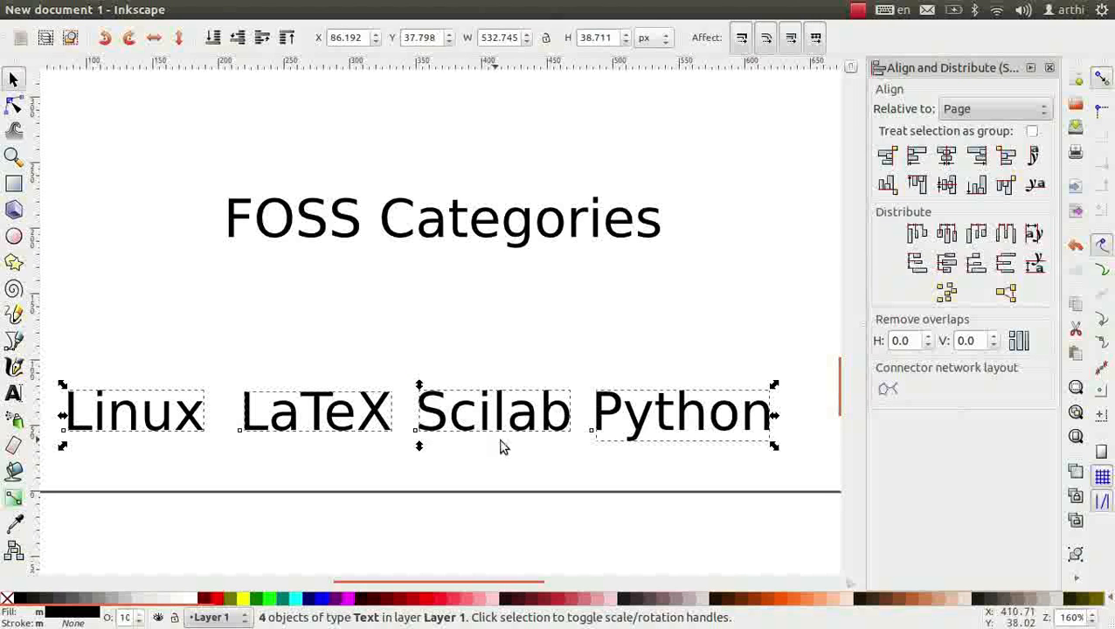
pyautogui.click(1008, 236)
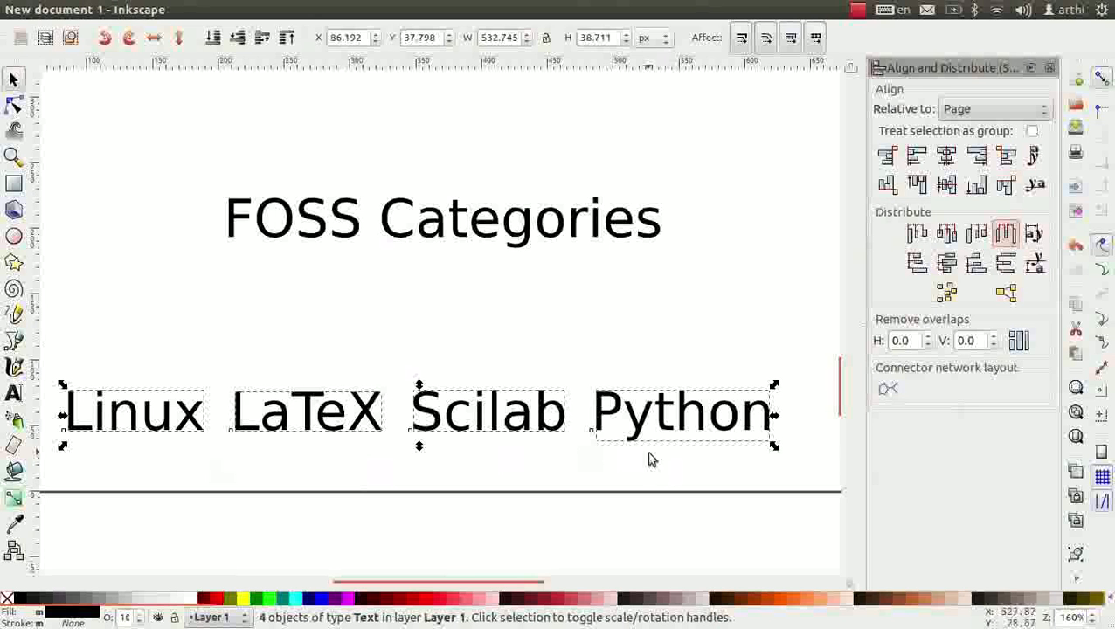
pyautogui.click(1076, 437)
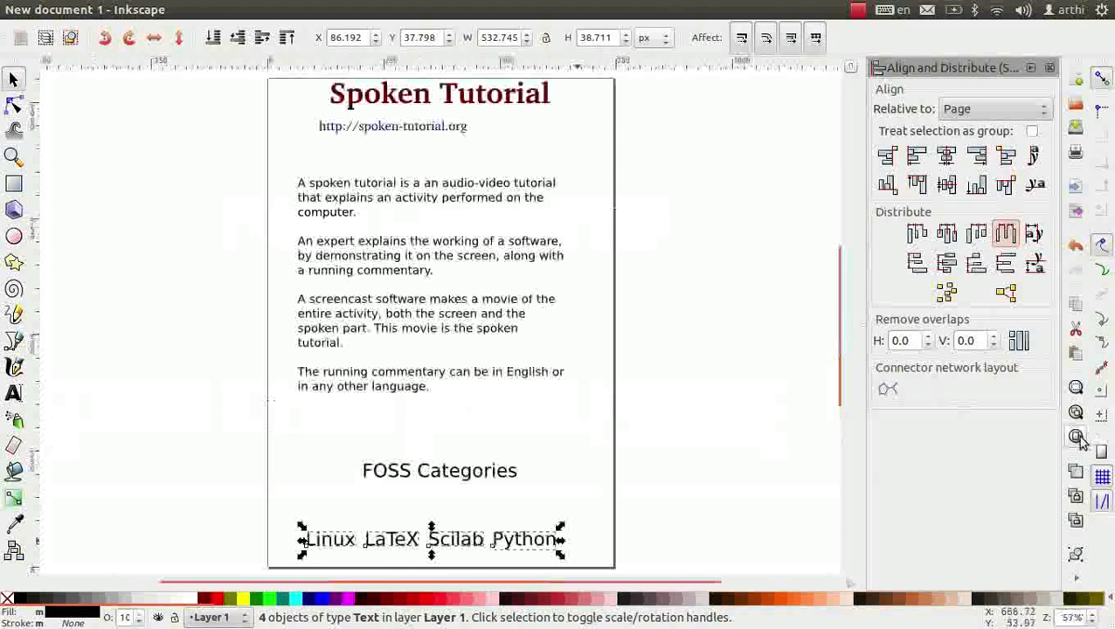
# - Set the line spacing of the flowed body paragraphs to 1.50
pyautogui.doubleClick(417, 312)
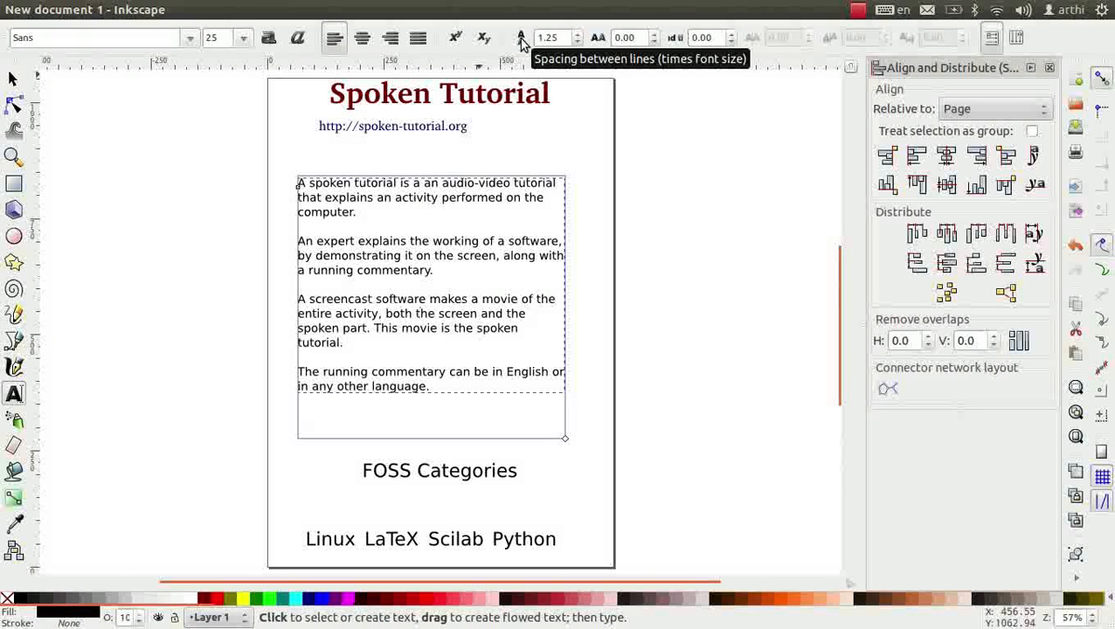
pyautogui.click(579, 34)
pyautogui.click(579, 34)
pyautogui.click(578, 34)
pyautogui.click(579, 34)
pyautogui.click(579, 34)
pyautogui.click(579, 34)
pyautogui.click(579, 34)
pyautogui.click(580, 34)
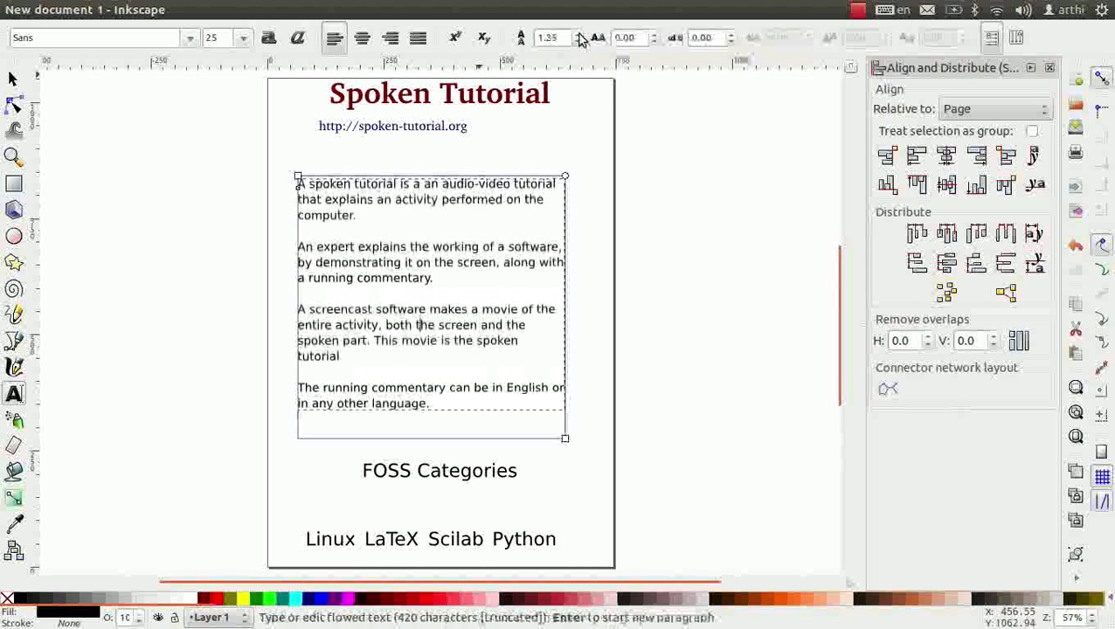
pyautogui.click(579, 35)
pyautogui.click(578, 35)
pyautogui.click(579, 35)
pyautogui.click(580, 35)
pyautogui.click(579, 35)
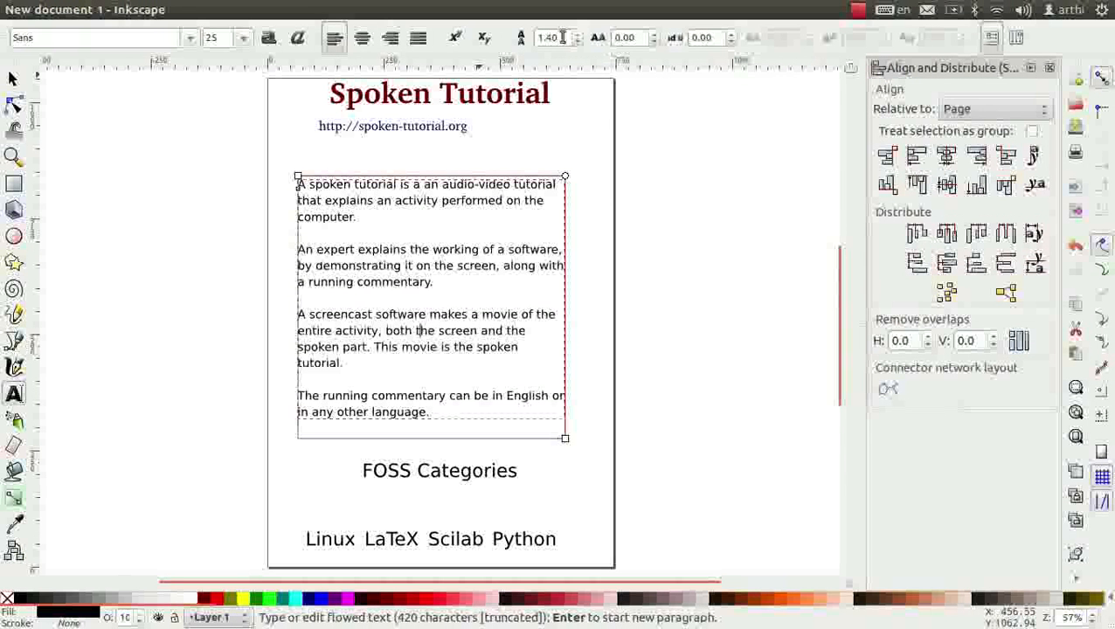
pyautogui.click(562, 37)
pyautogui.press('BackSpace')
pyautogui.press('BackSpace')
pyautogui.write('5')
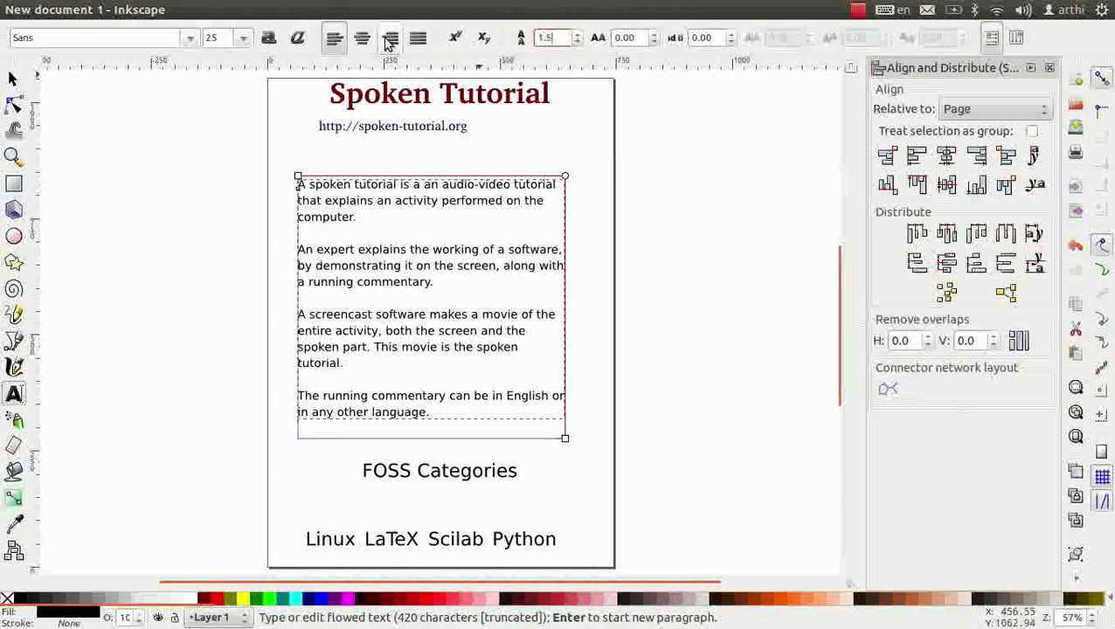
pyautogui.write('0')
pyautogui.press('Return')
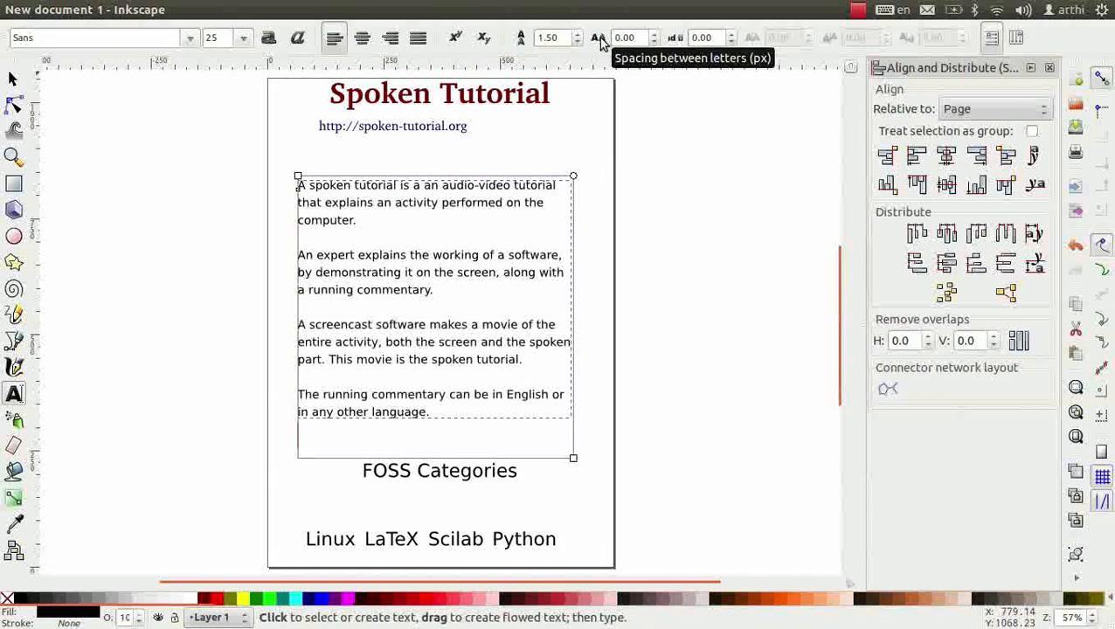
# - Try a wider letter spacing on the body paragraphs and reset it to 0
pyautogui.click(654, 33)
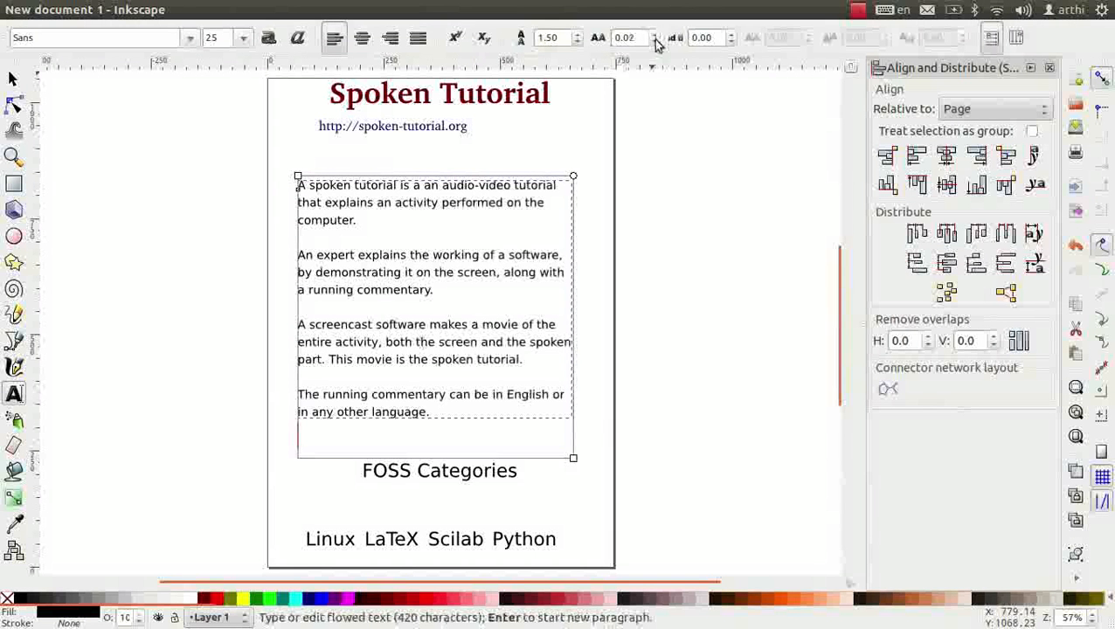
pyautogui.click(653, 37)
pyautogui.click(653, 37)
pyautogui.click(654, 37)
pyautogui.click(654, 37)
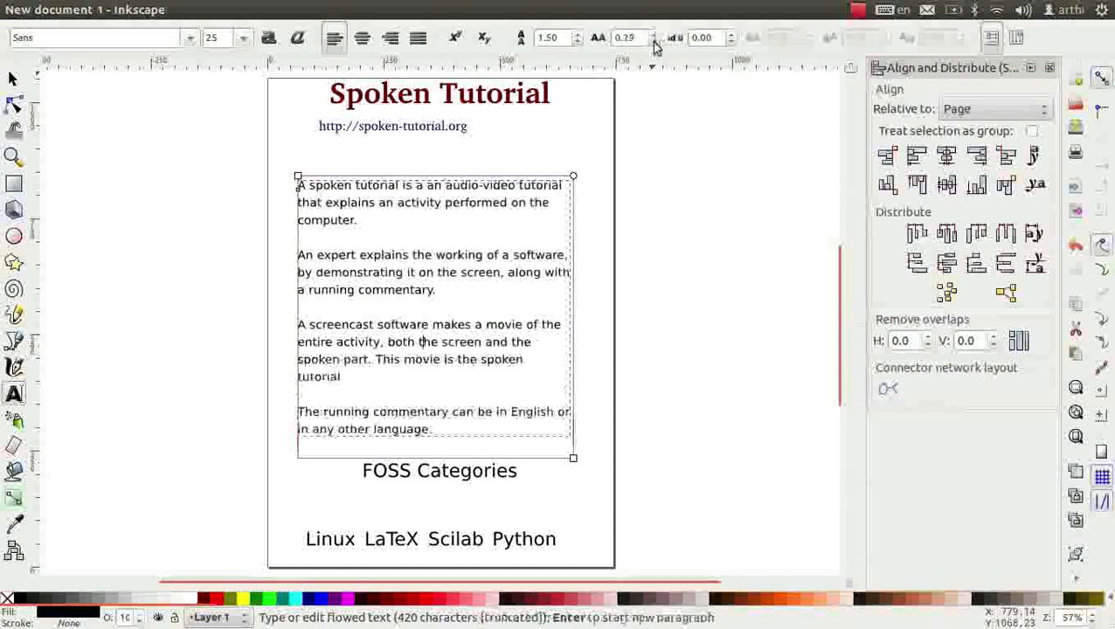
pyautogui.click(655, 42)
pyautogui.moveTo(642, 38); pyautogui.dragTo(606, 31)
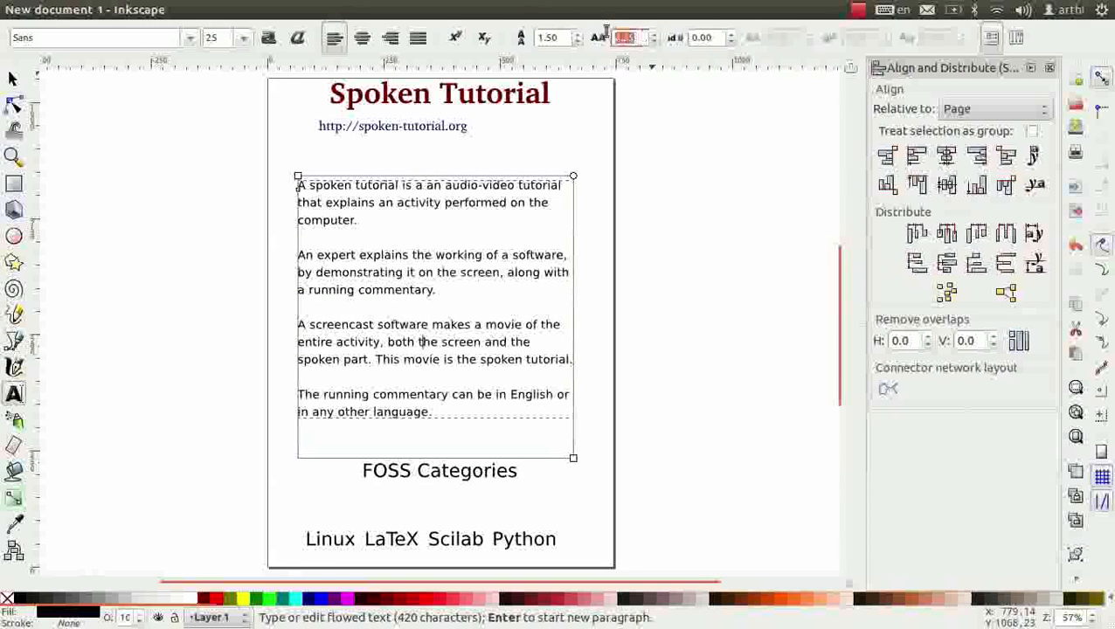
pyautogui.write('0')
pyautogui.press('Return')
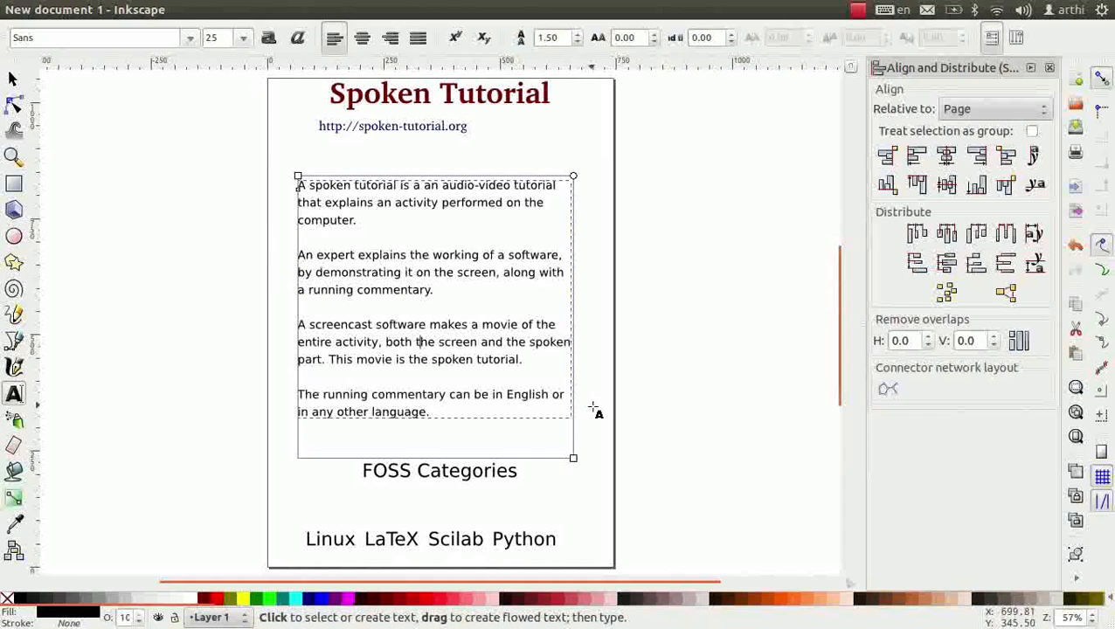
# - Add the text "Learn Open Source Software for Free" on the empty canvas to the right of the page
pyautogui.hscroll(5, 594, 411)
pyautogui.click(409, 243)
pyautogui.write('Lear')
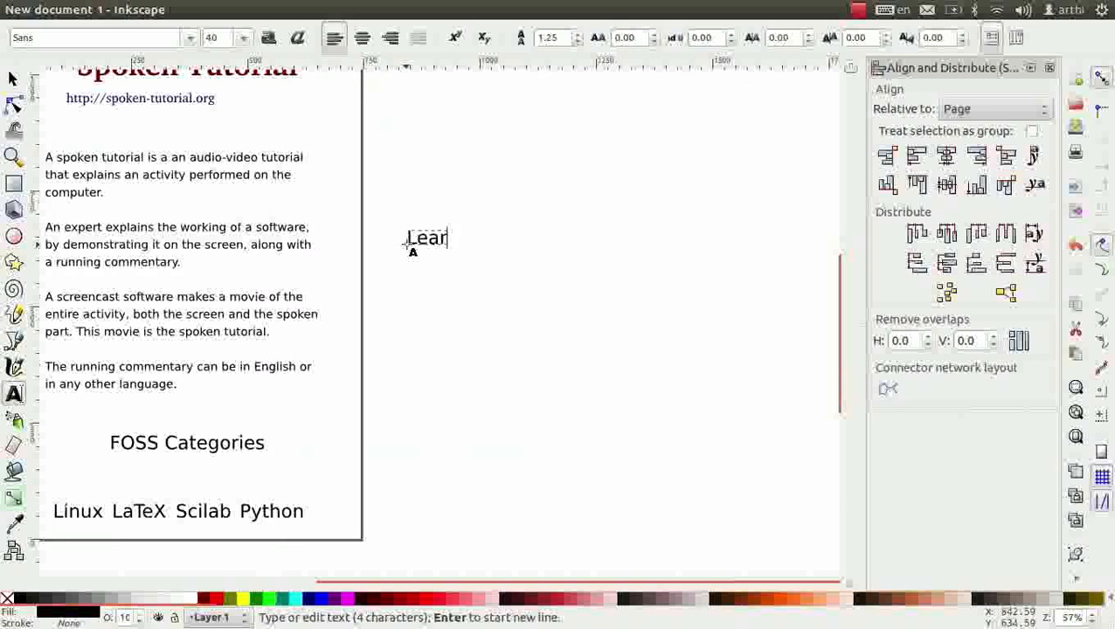
pyautogui.write('n Open Source')
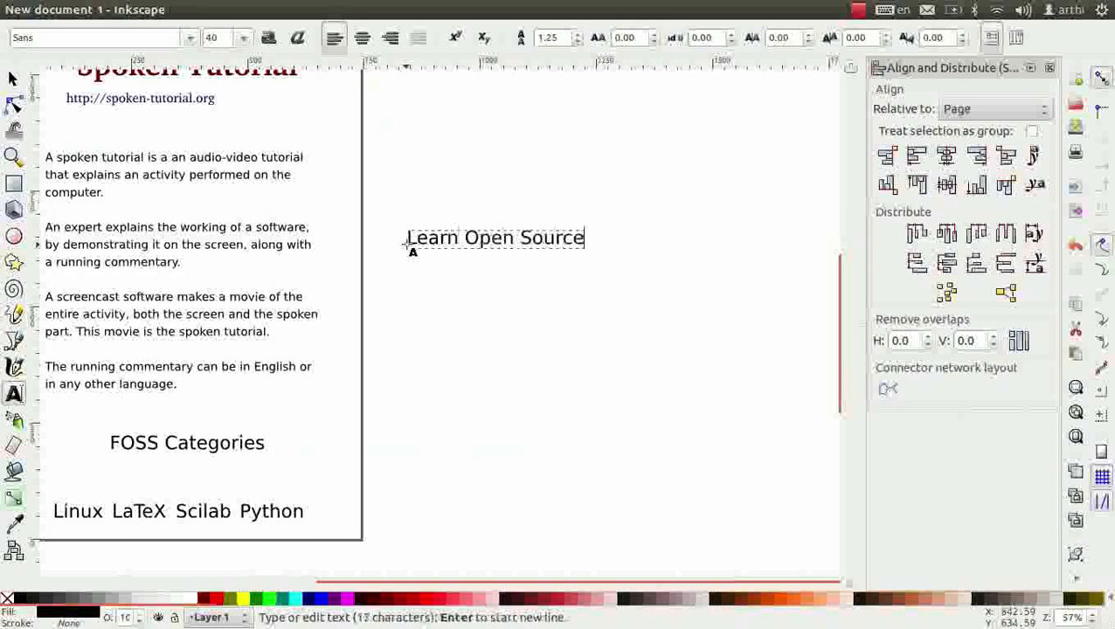
pyautogui.write(' Software for Free')
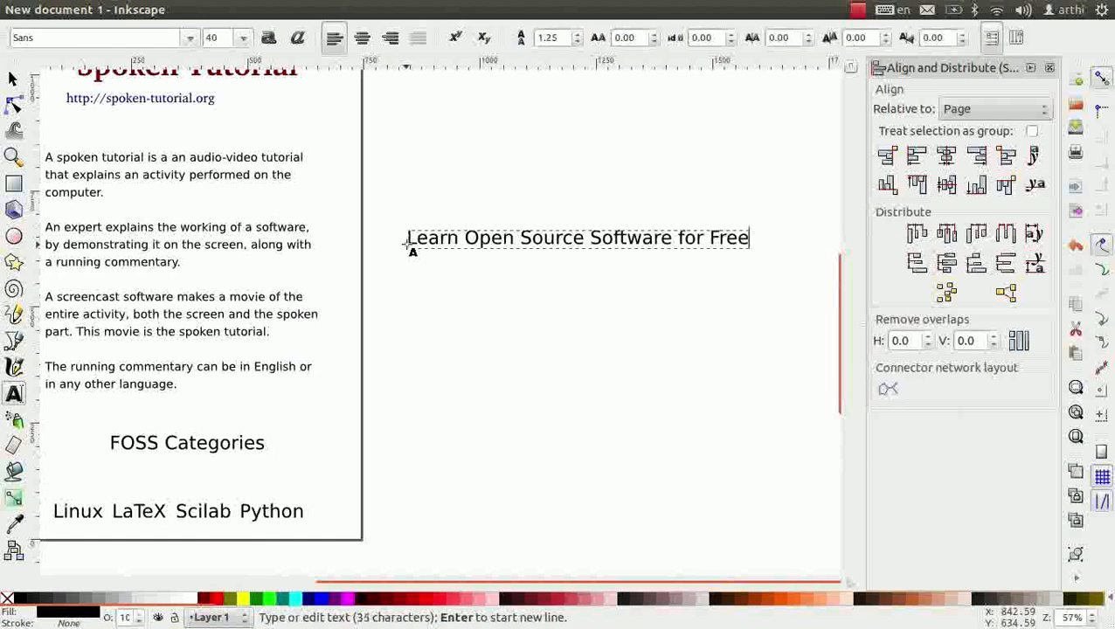
# - Format the "Learn Open Source Software for Free" text in bold Ubuntu at size 22
pyautogui.moveTo(42, 38); pyautogui.dragTo(2, 24)
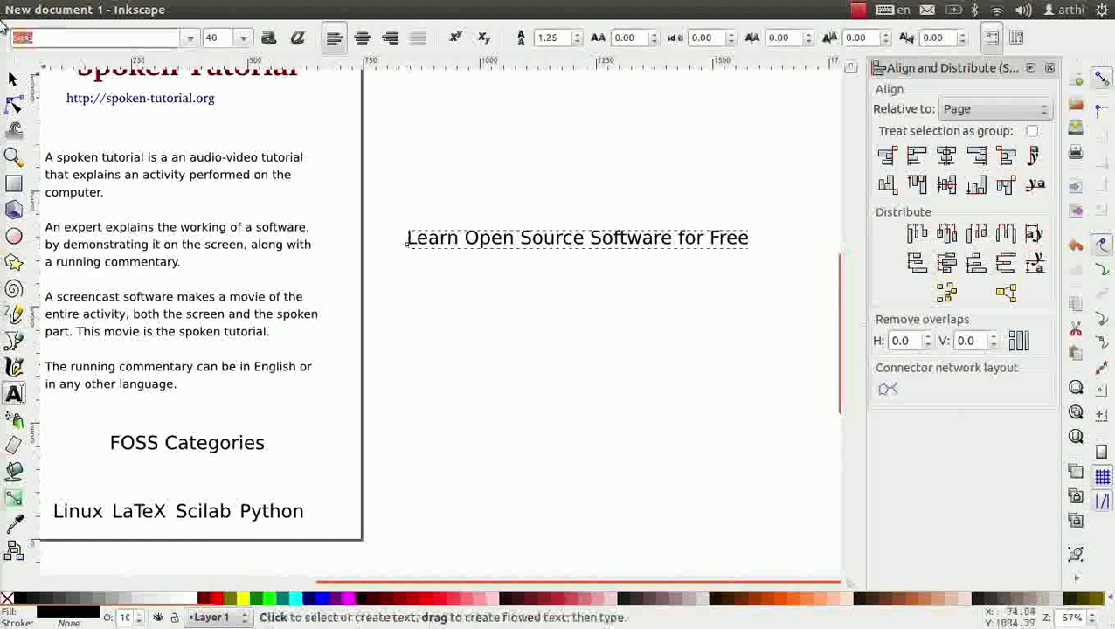
pyautogui.write('ub')
pyautogui.click(44, 58)
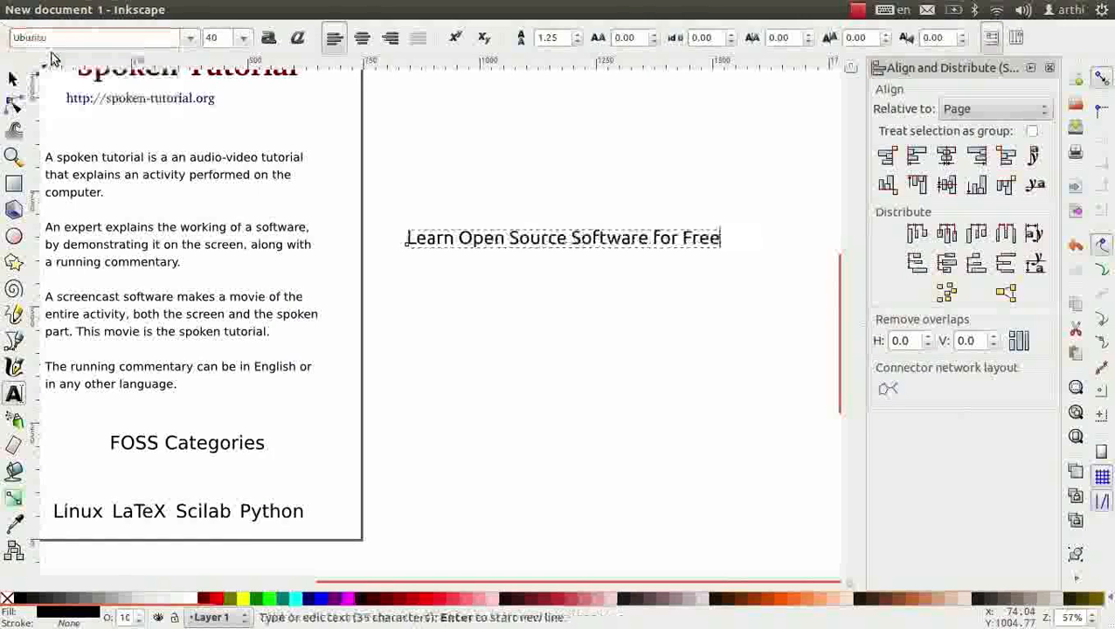
pyautogui.click(245, 39)
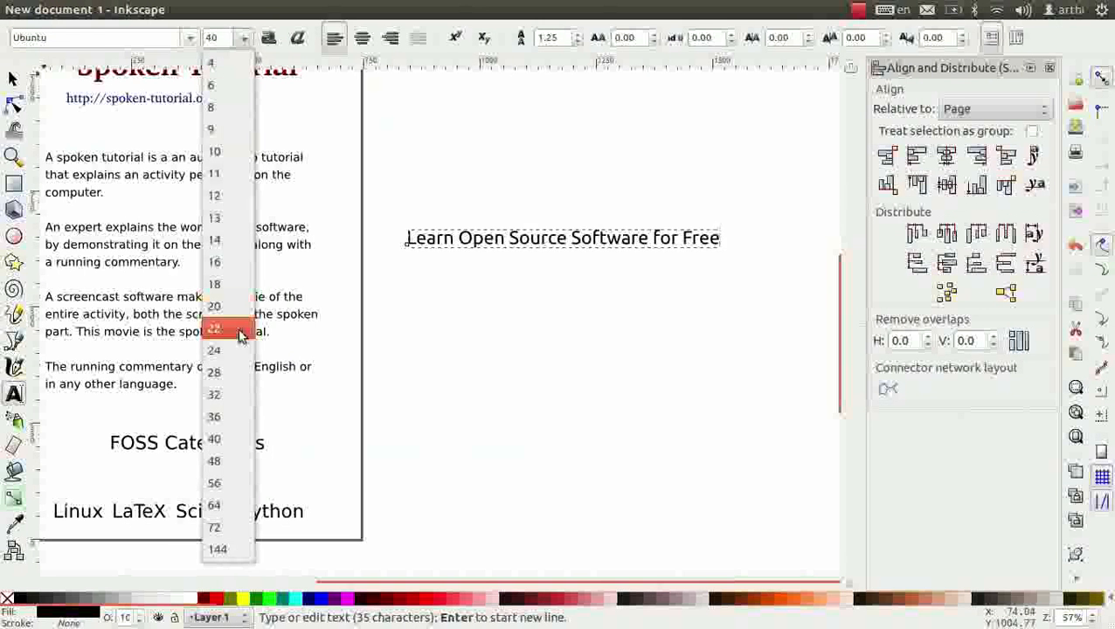
pyautogui.click(215, 329)
pyautogui.click(269, 38)
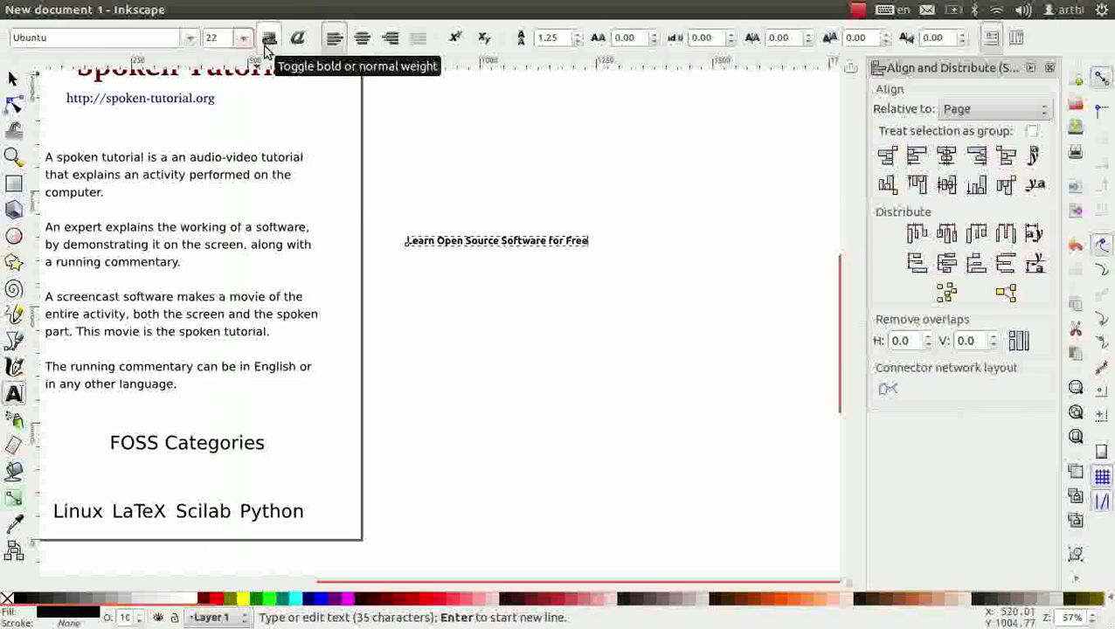
# - Make the "Learn Open Source Software for Free" text vertical and place it just inside the page's left edge
pyautogui.click(1016, 41)
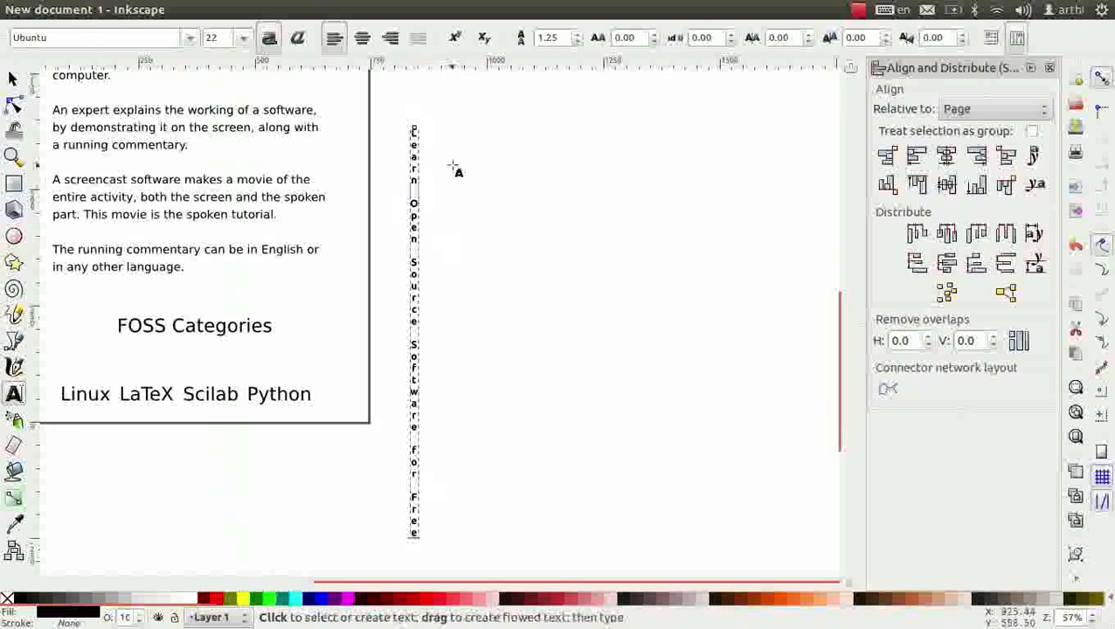
pyautogui.press('space')
pyautogui.moveTo(415, 264); pyautogui.dragTo(286, 251)
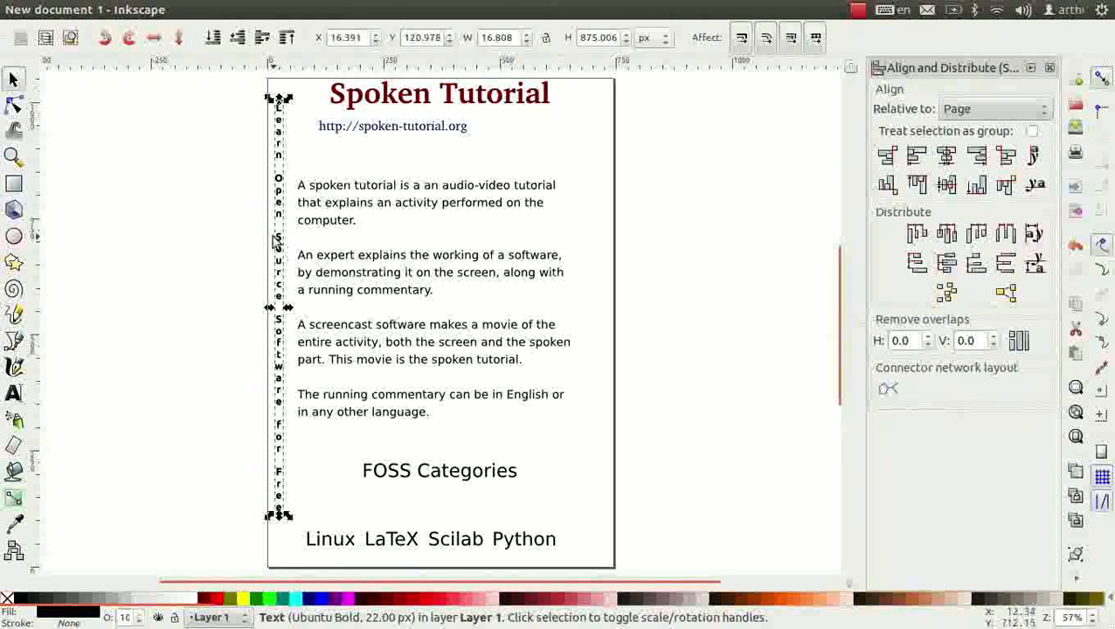
# - Duplicate the vertical text and place the copy just inside the page's right edge
pyautogui.hotkey('ctrl', 'Right')
pyautogui.hotkey('ctrl', 'd')
pyautogui.moveTo(283, 251); pyautogui.dragTo(601, 269)
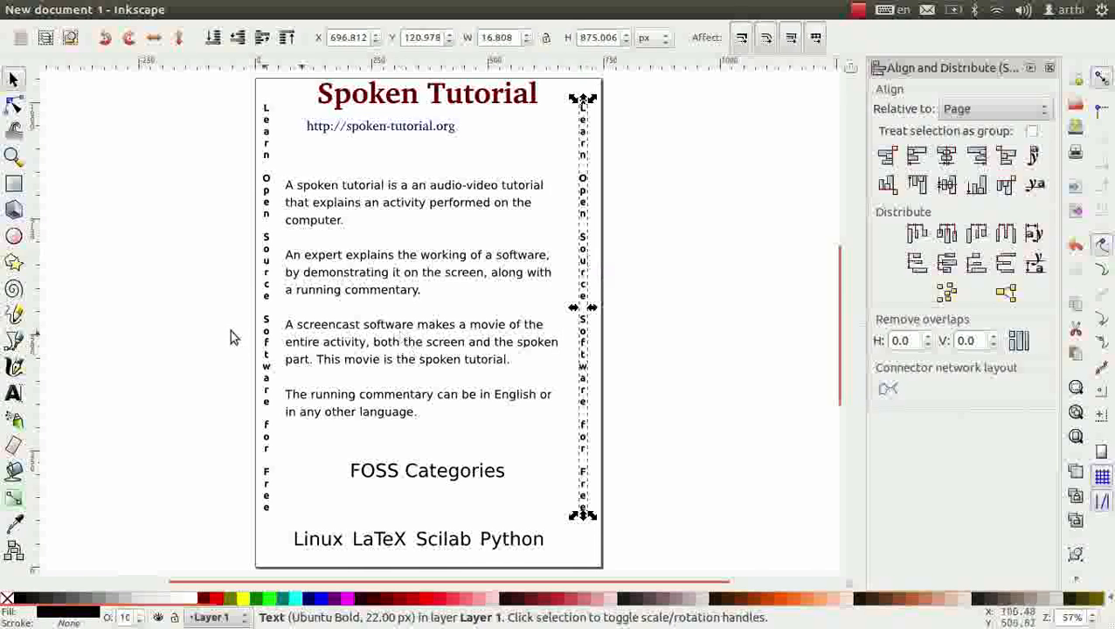
# - Draw a small circle about 14 px wide to the left of the page and fill it red (#FF0000)
pyautogui.click(14, 238)
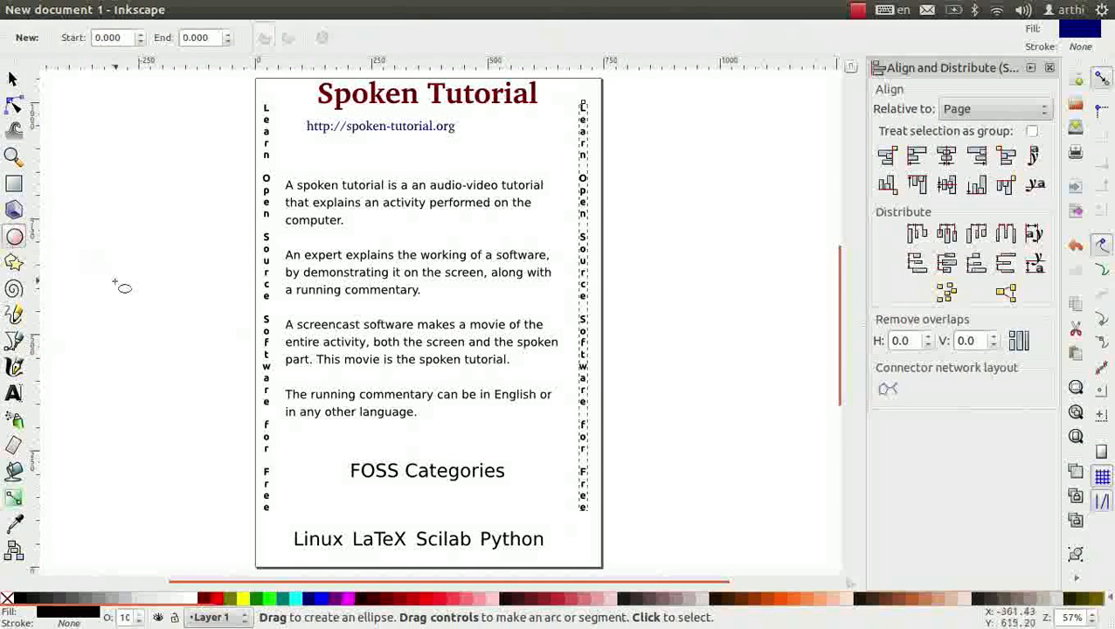
pyautogui.scroll(2, 144, 284)
pyautogui.moveTo(157, 279); pyautogui.dragTo(172, 290)
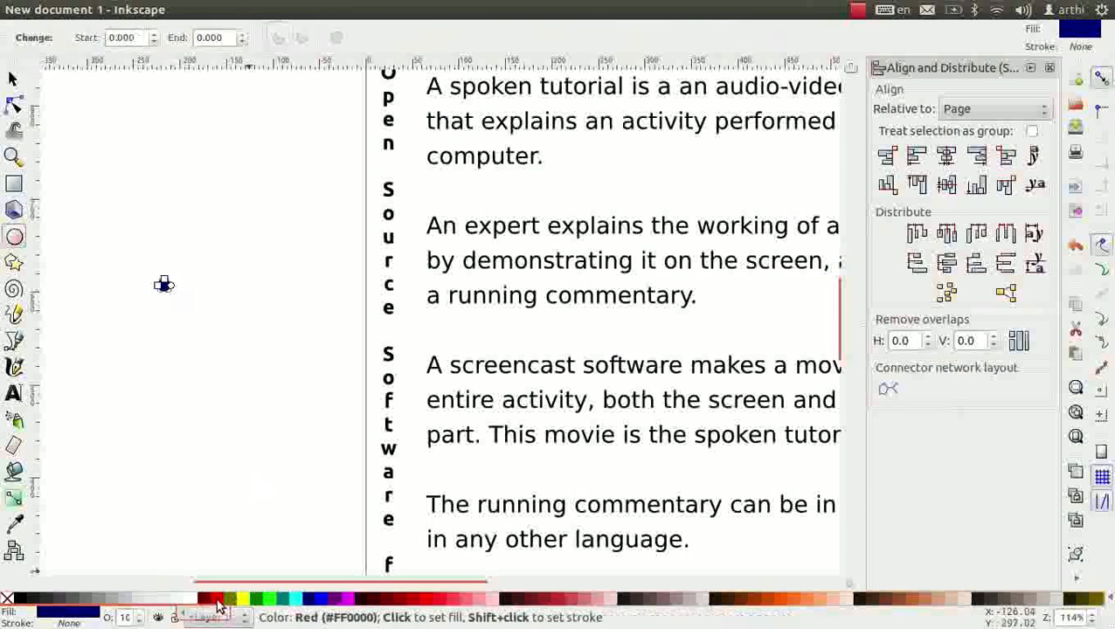
pyautogui.click(218, 599)
# - Place the red circle as a bullet before the first body paragraph and move a duplicate down to the second paragraph
pyautogui.click(13, 79)
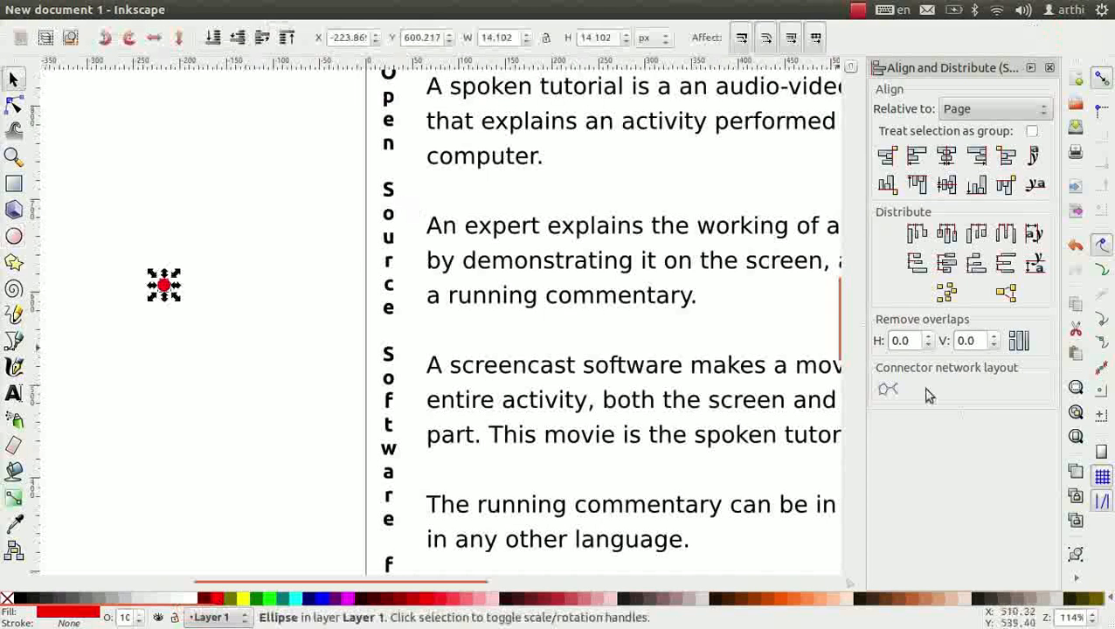
pyautogui.press('5')
pyautogui.moveTo(176, 298); pyautogui.dragTo(295, 213)
pyautogui.hotkey('shift', 'Down')
pyautogui.hotkey('shift', 'Down')
pyautogui.hotkey('shift', 'Down')
pyautogui.hotkey('shift', 'Down')
pyautogui.hotkey('shift', 'Down')
pyautogui.hotkey('shift', 'Down')
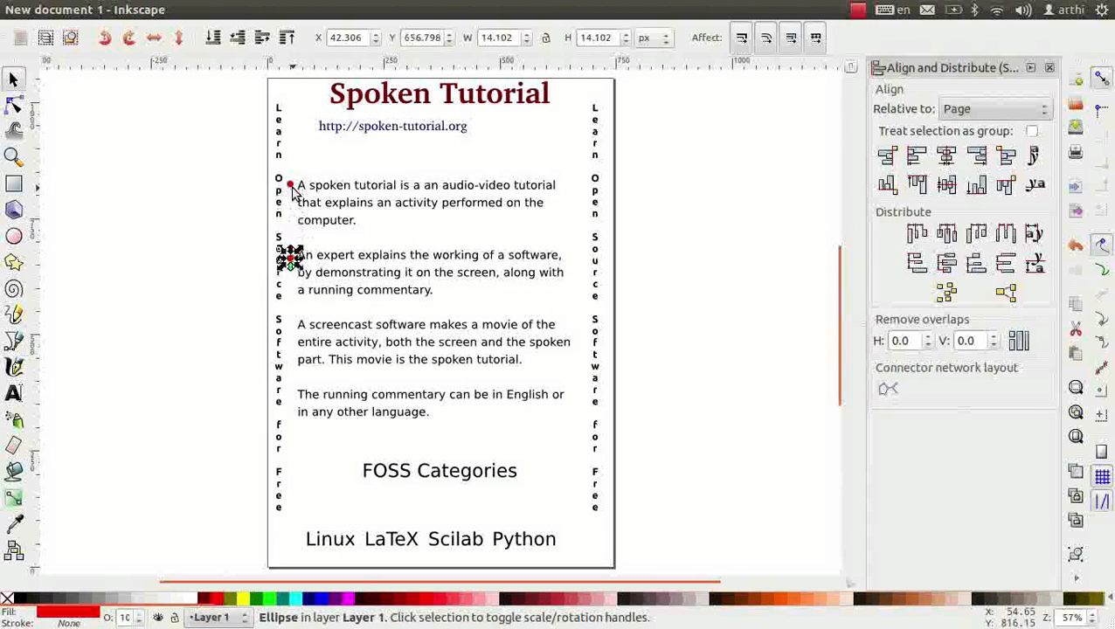
# - Duplicate the second paragraph's bullet and move the copy straight down to the start of the third paragraph
pyautogui.hotkey('ctrl', 'd')
pyautogui.hotkey('shift', 'Down')
pyautogui.hotkey('shift', 'Down')
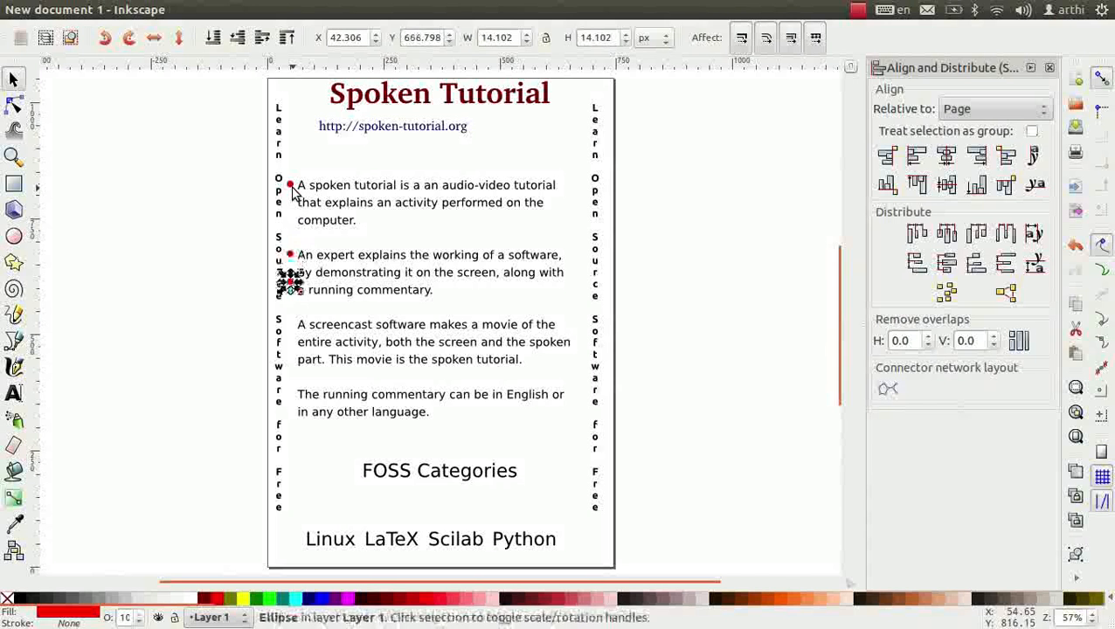
pyautogui.hotkey('shift', 'Down')
pyautogui.hotkey('shift', 'Down')
pyautogui.hotkey('shift', 'Down')
pyautogui.hotkey('shift', 'Down')
pyautogui.hotkey('shift', 'Down')
# - Duplicate the third paragraph's bullet, move the copy straight down to the start of the fourth paragraph, and clear the selection
pyautogui.hotkey('ctrl', 'd')
pyautogui.hotkey('shift', 'Down')
pyautogui.hotkey('shift', 'Down')
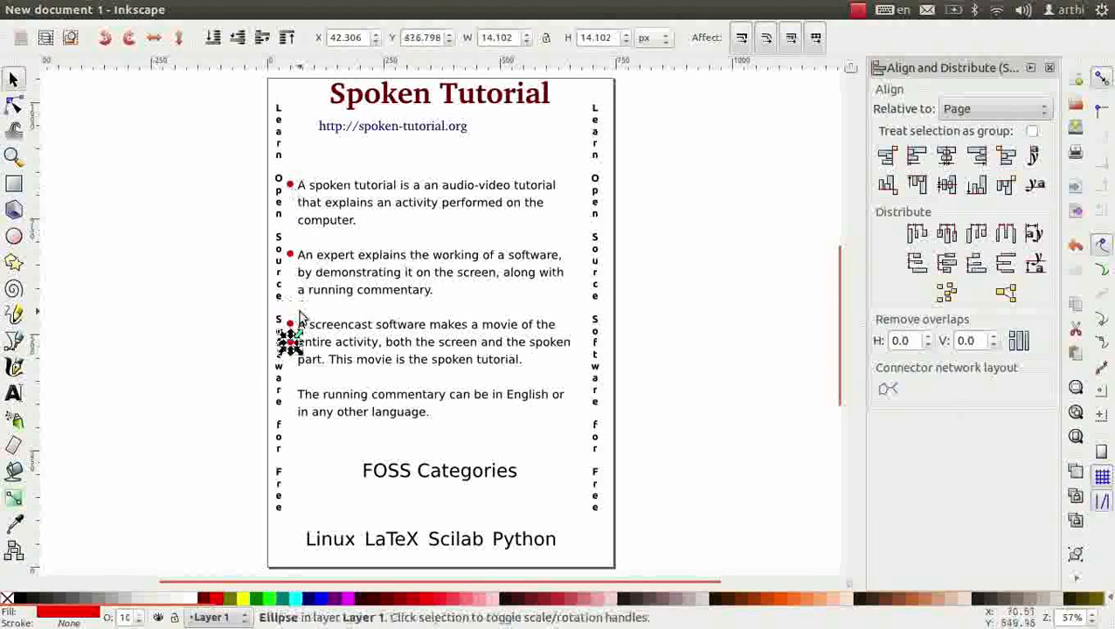
pyautogui.hotkey('shift', 'Down')
pyautogui.hotkey('shift', 'Down')
pyautogui.hotkey('shift', 'Down')
pyautogui.hotkey('shift', 'Down')
pyautogui.hotkey('shift', 'Down')
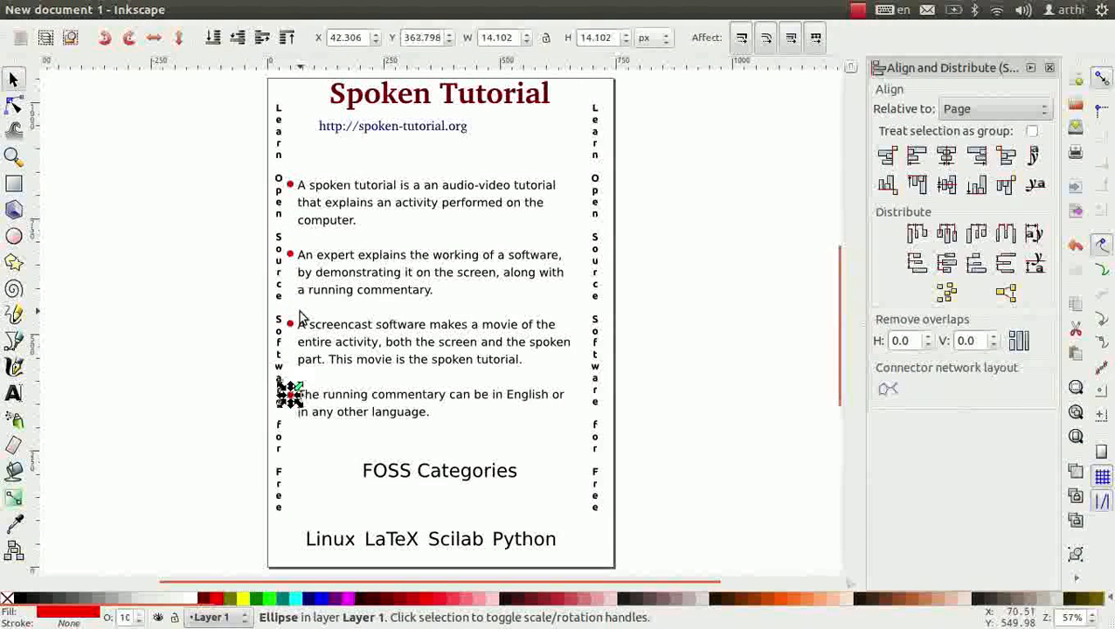
pyautogui.click(609, 423)
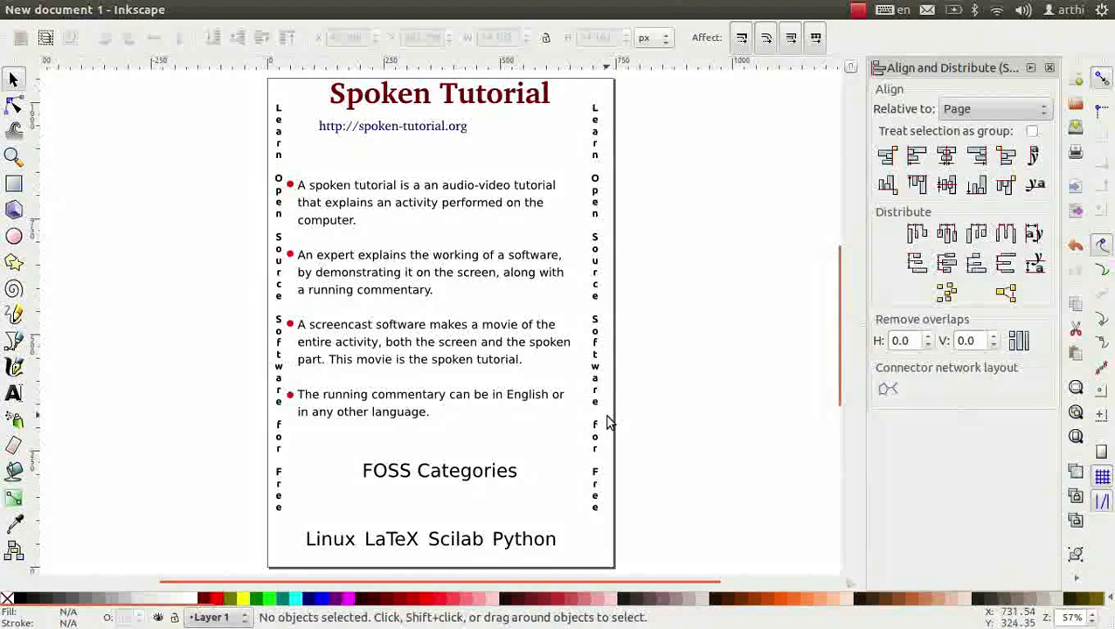